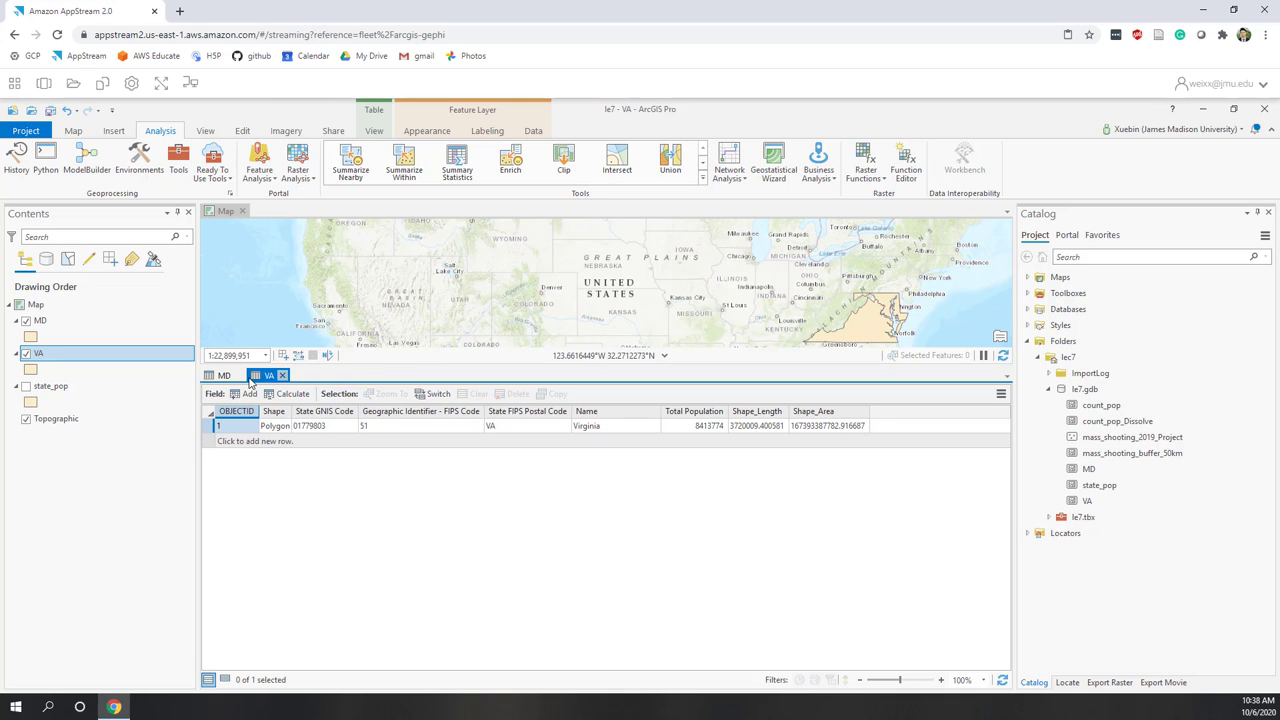
# Step: Close the VA and MD attribute tables and zoom the map to Maryland and Virginia
pyautogui.click(282, 376)
pyautogui.click(240, 376)
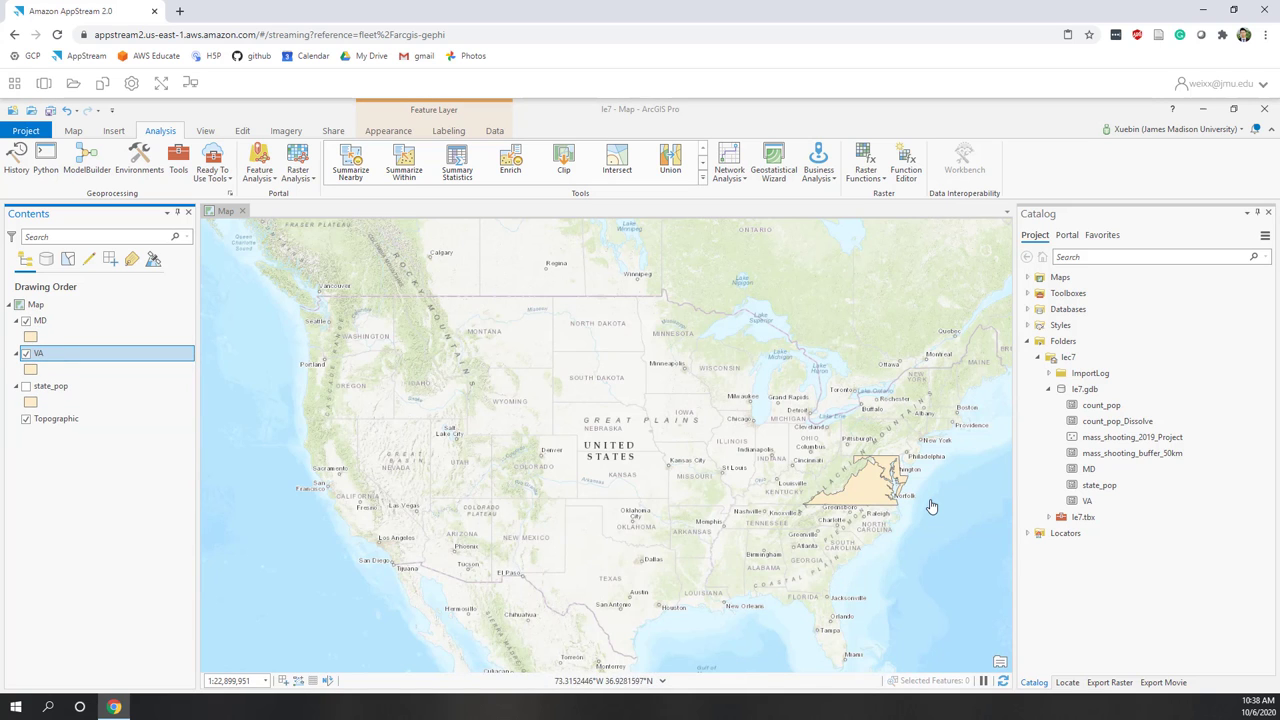
pyautogui.scroll(4, 928, 505)
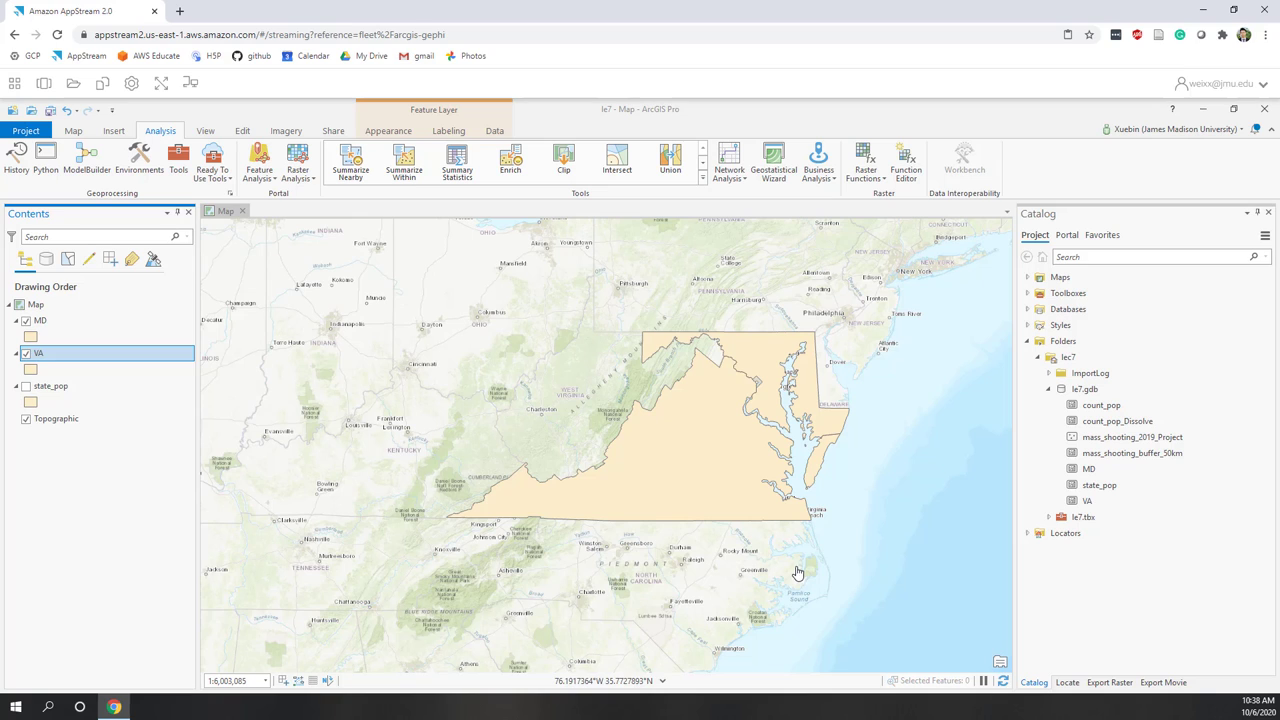
# Step: Start the Union tool and set the MD and VA layers as its input features
pyautogui.click(703, 178)
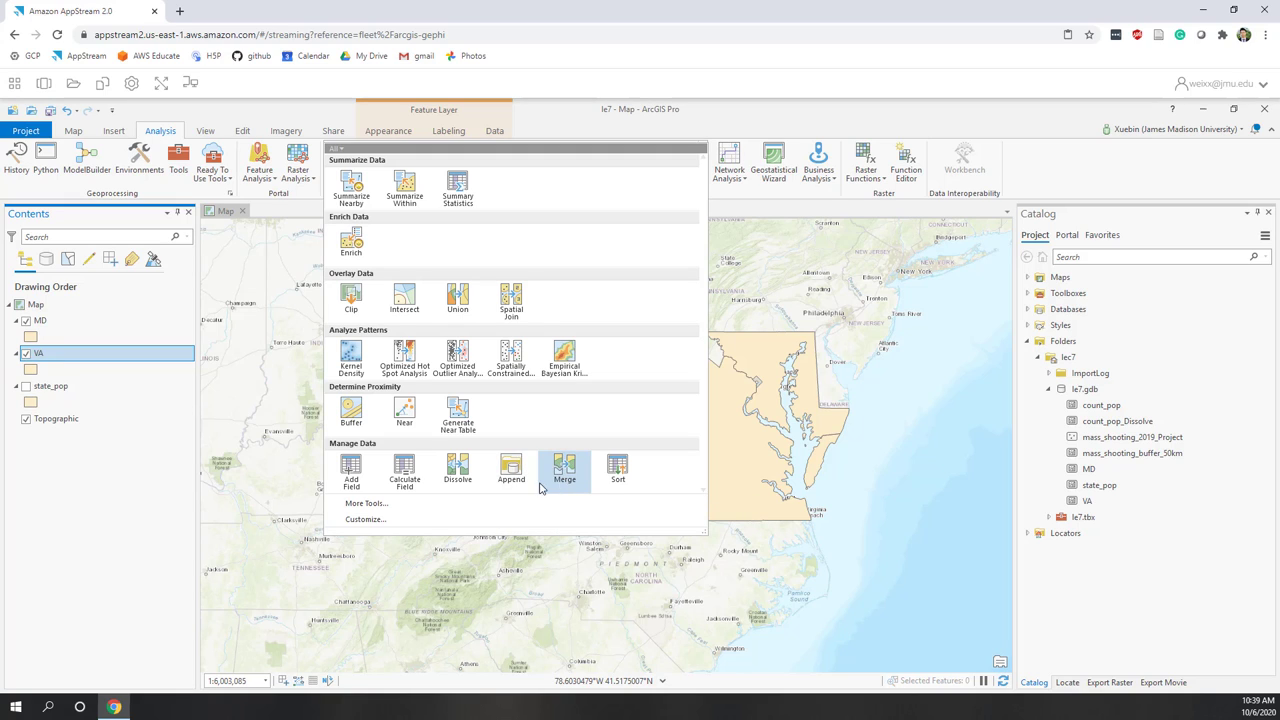
pyautogui.click(451, 316)
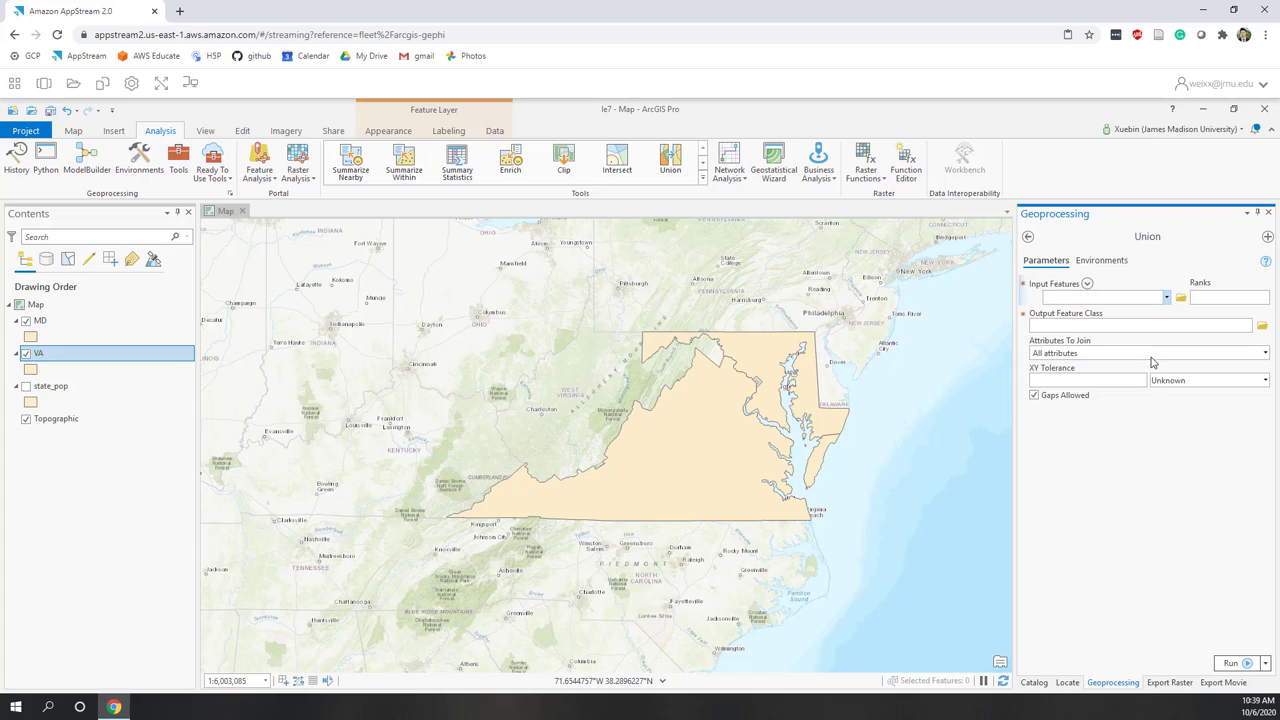
pyautogui.click(1163, 297)
pyautogui.click(1167, 298)
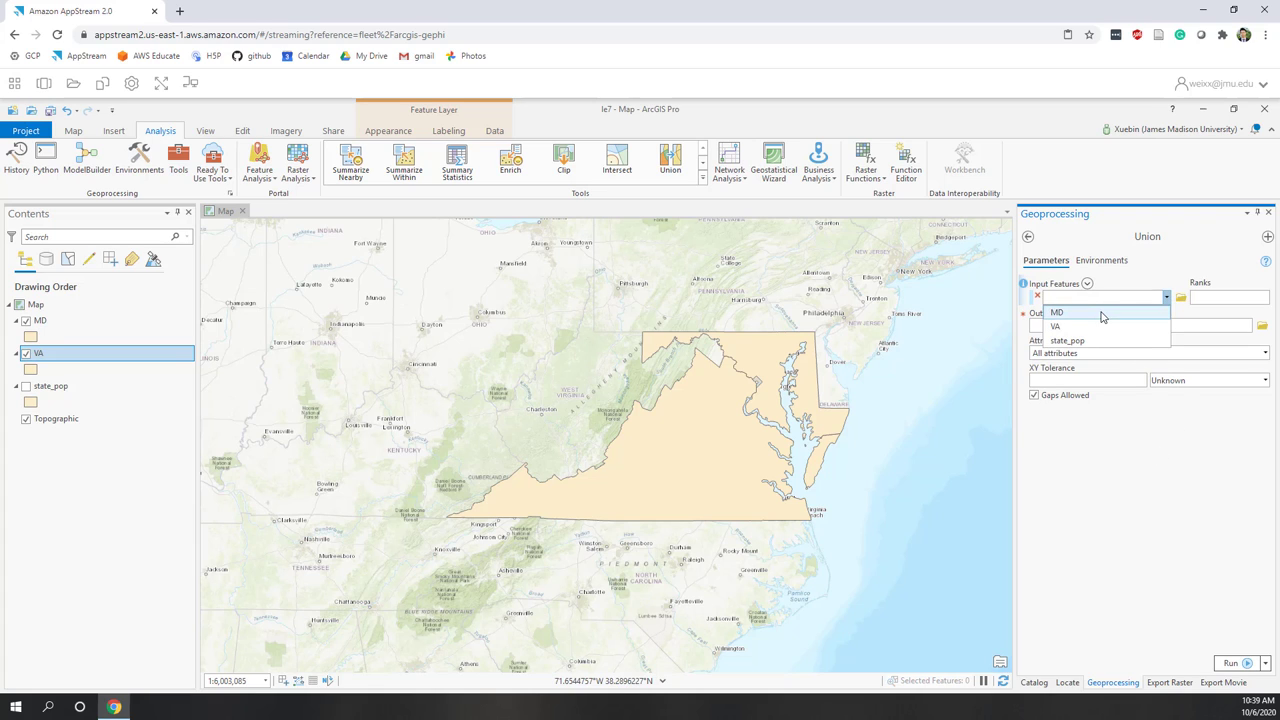
pyautogui.click(1101, 315)
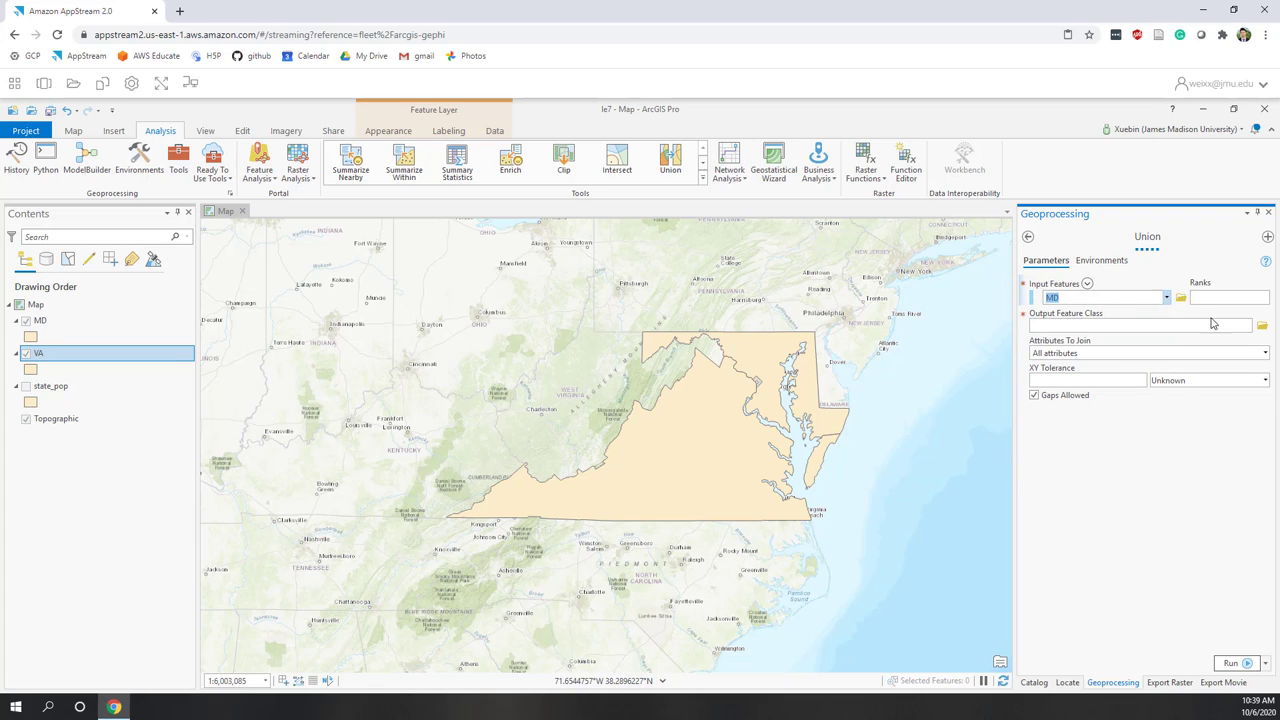
pyautogui.click(1166, 314)
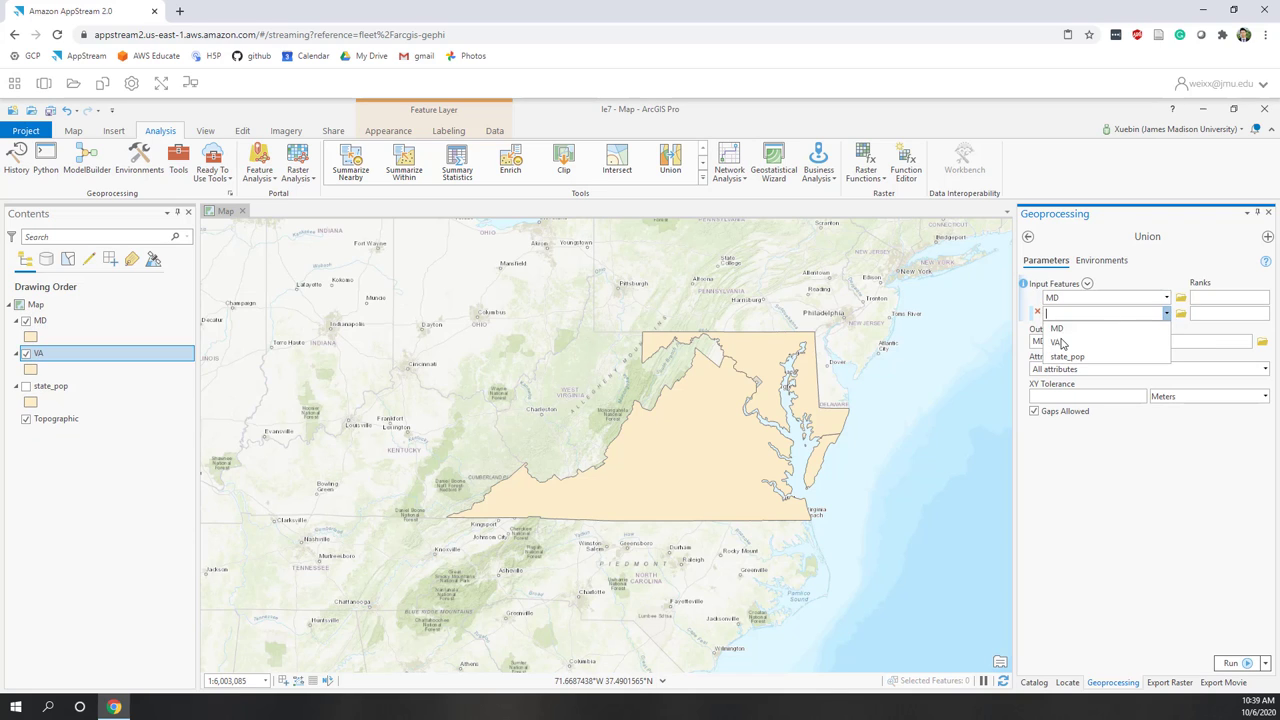
pyautogui.click(1062, 344)
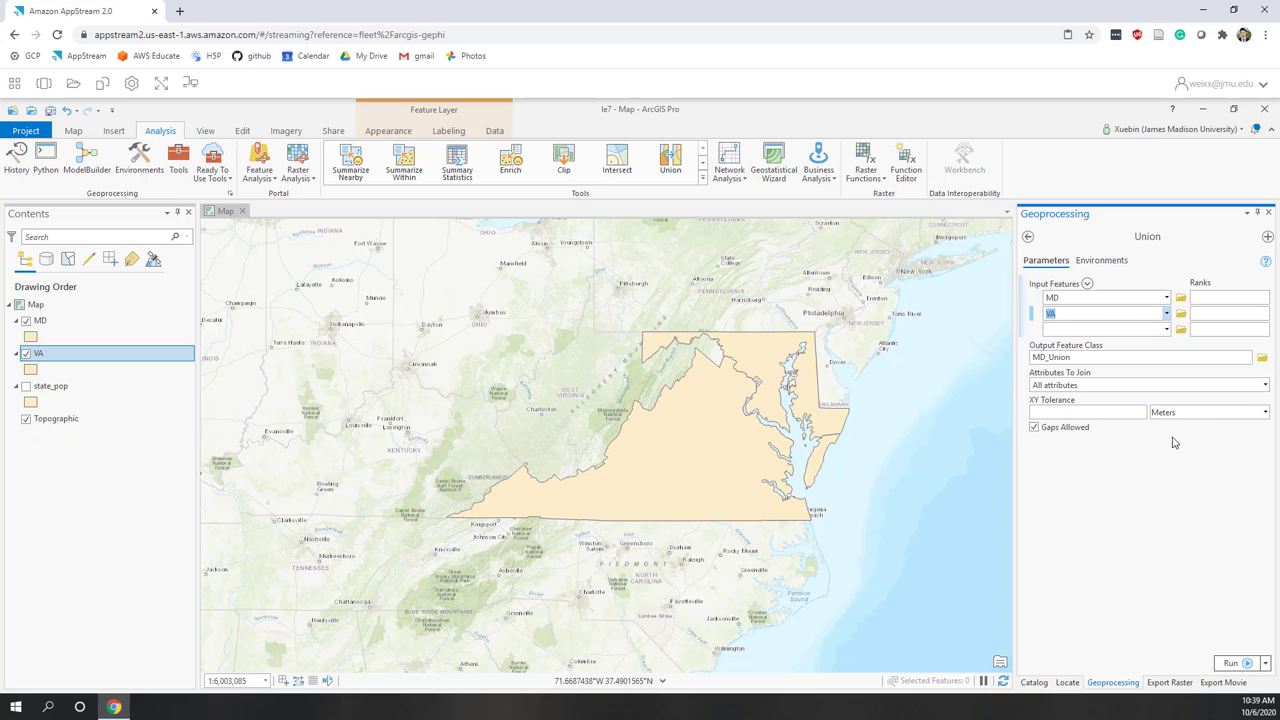
# Step: Name the output feature class MD_VA_Union, leave the ranks empty, and run the Union
pyautogui.click(1208, 312)
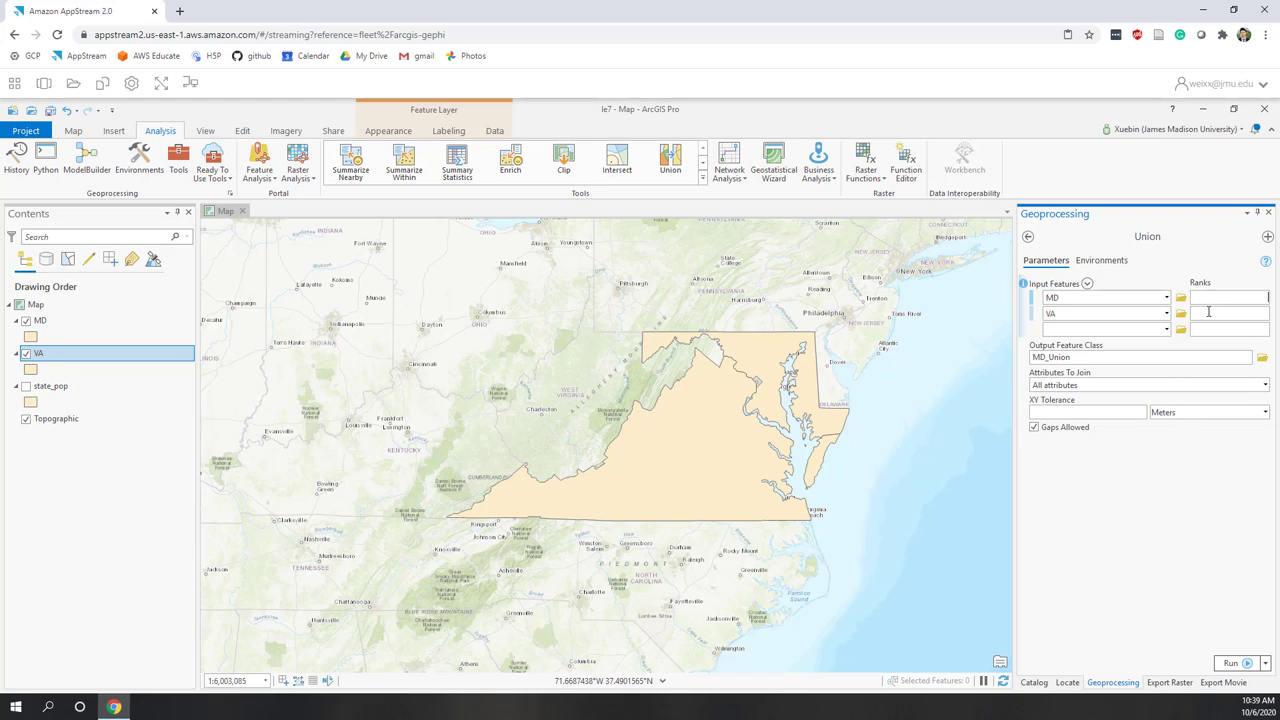
pyautogui.click(1177, 514)
pyautogui.click(1052, 358)
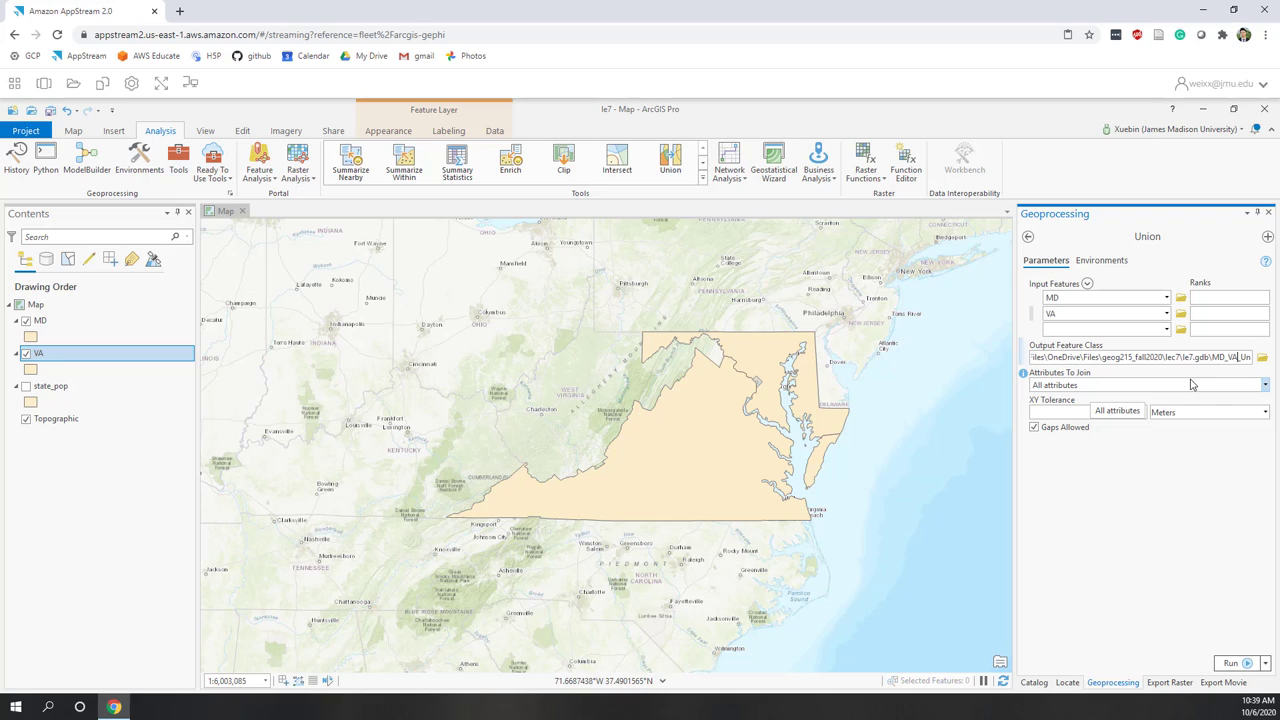
pyautogui.click(1153, 510)
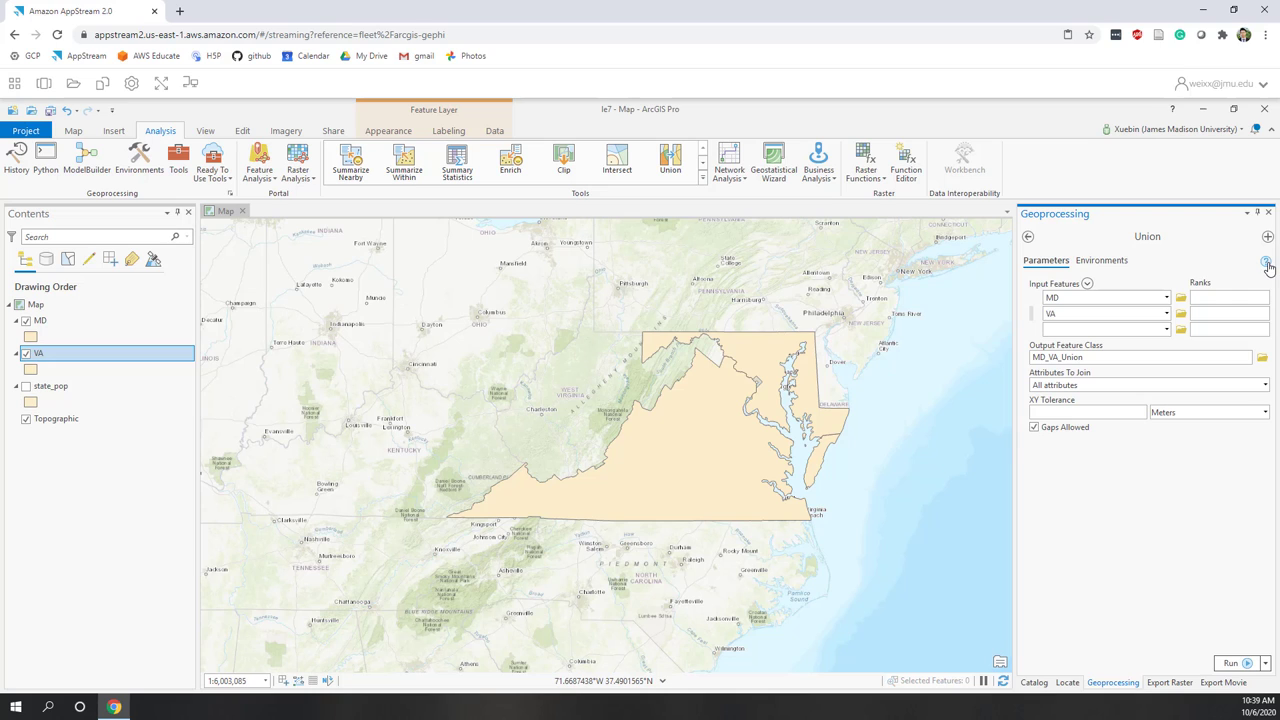
pyautogui.moveTo(1267, 266)
pyautogui.click(1222, 663)
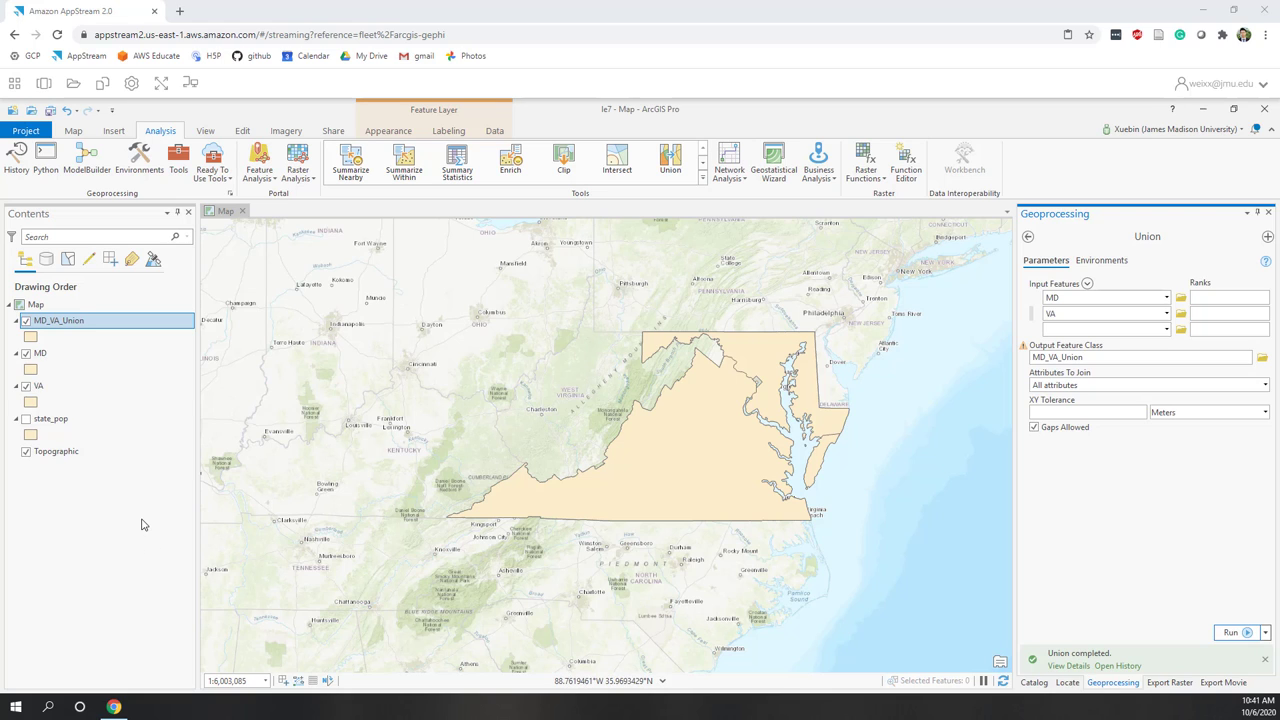
# Step: Hide the MD and VA layers and check Maryland's pop-up in the MD_VA_Union layer
pyautogui.click(26, 386)
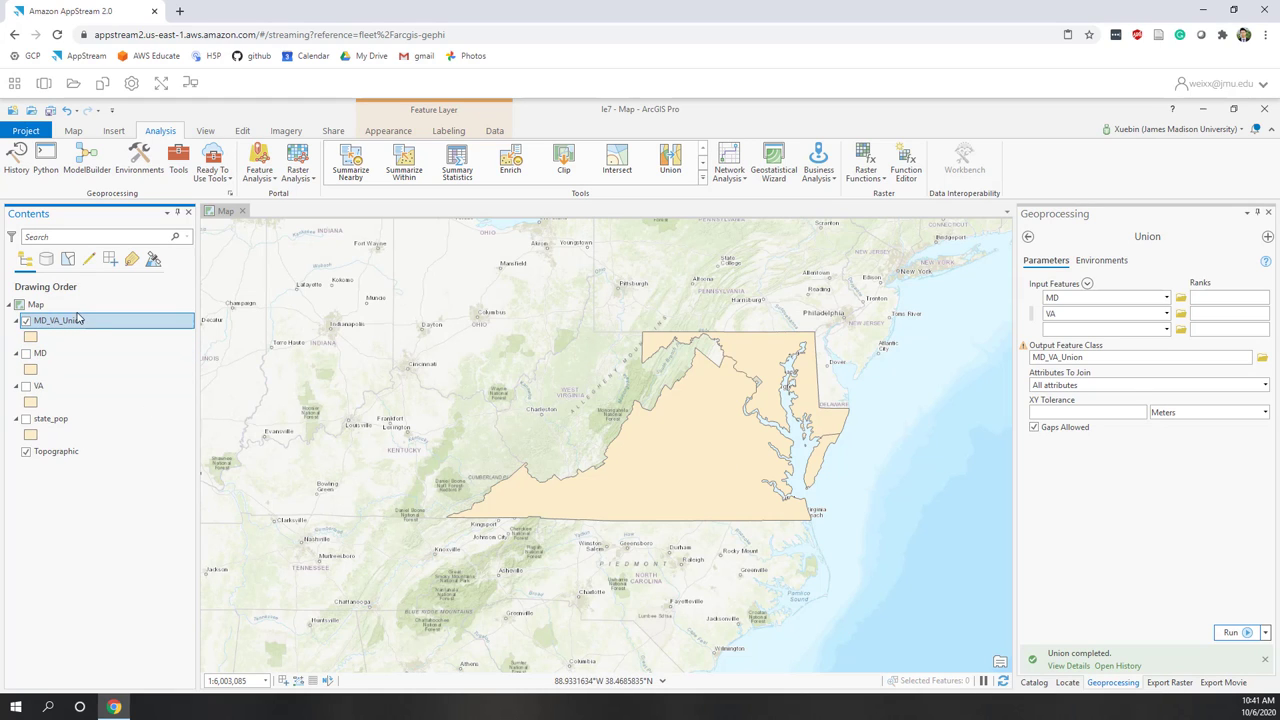
pyautogui.click(751, 363)
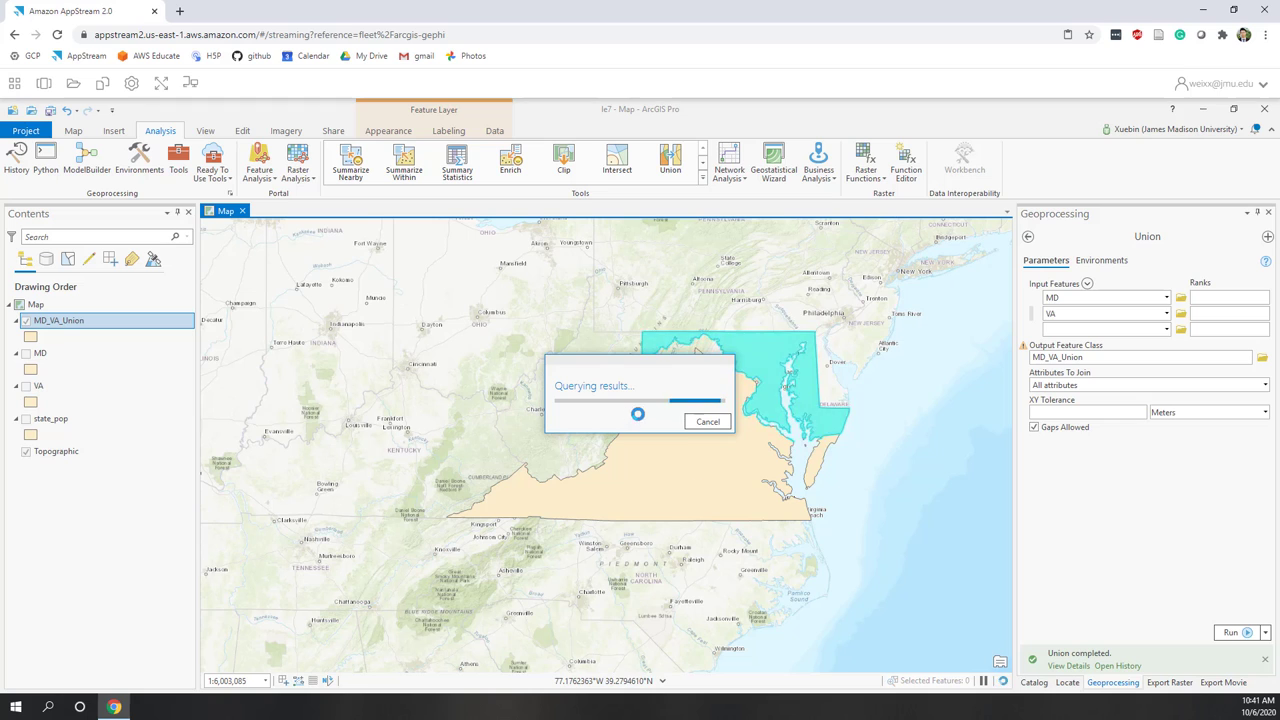
pyautogui.click(742, 310)
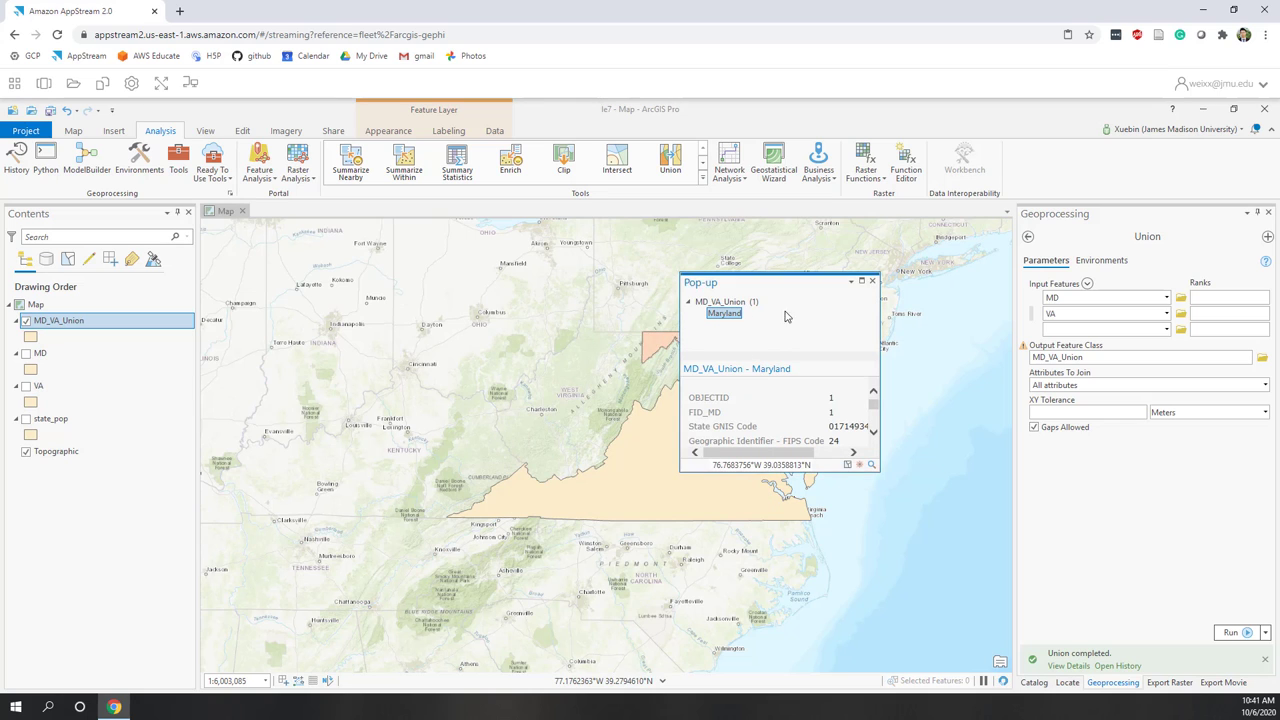
pyautogui.click(873, 282)
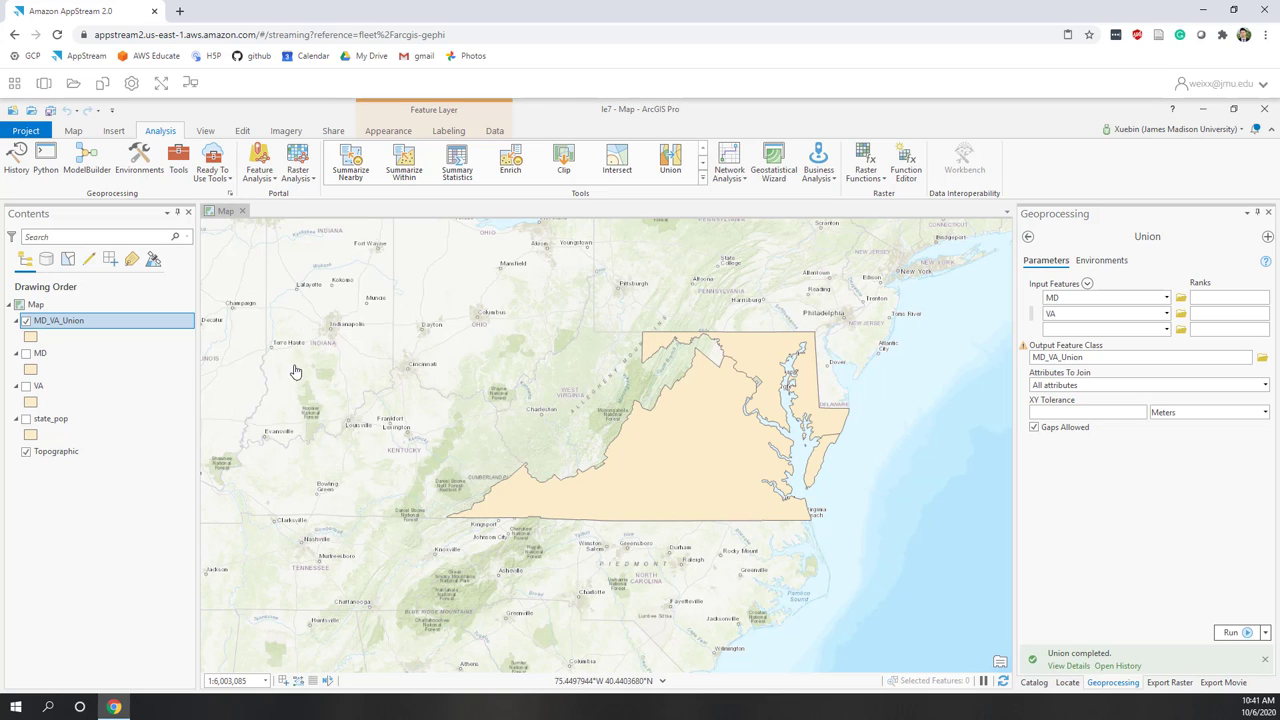
# Step: Open the attribute table of MD_VA_Union and review all of its columns
pyautogui.rightClick(67, 322)
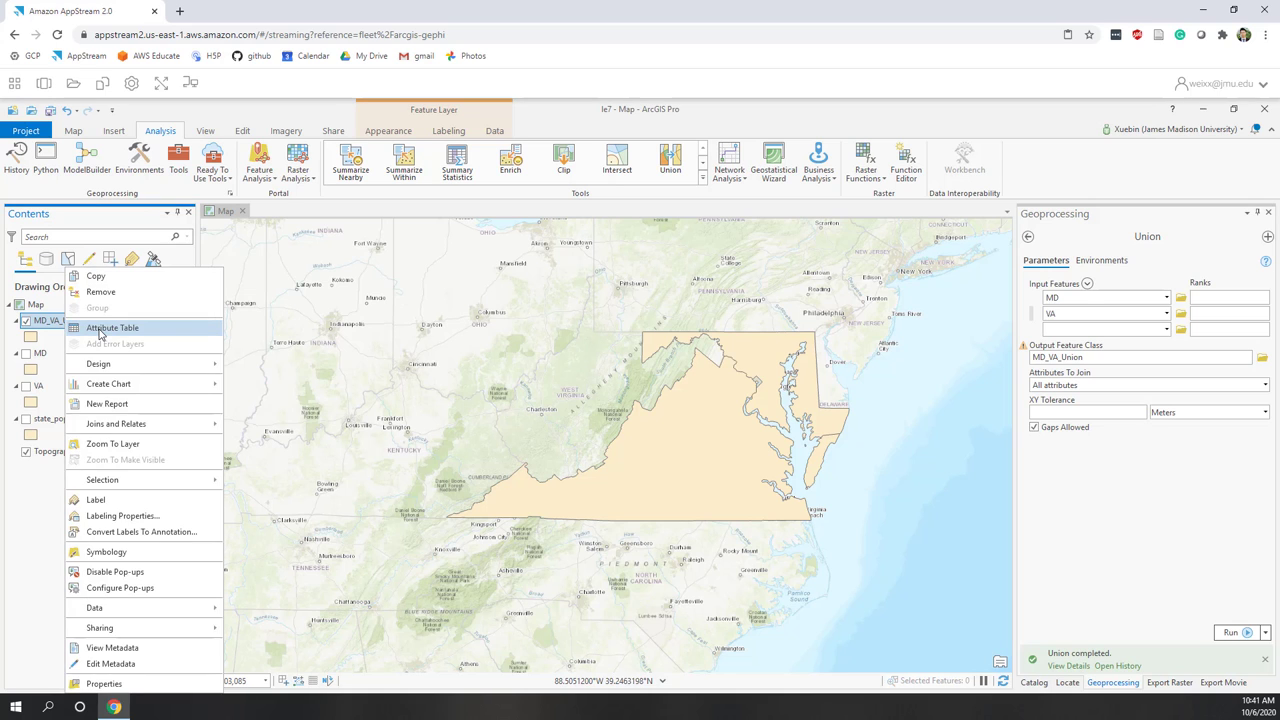
pyautogui.click(100, 333)
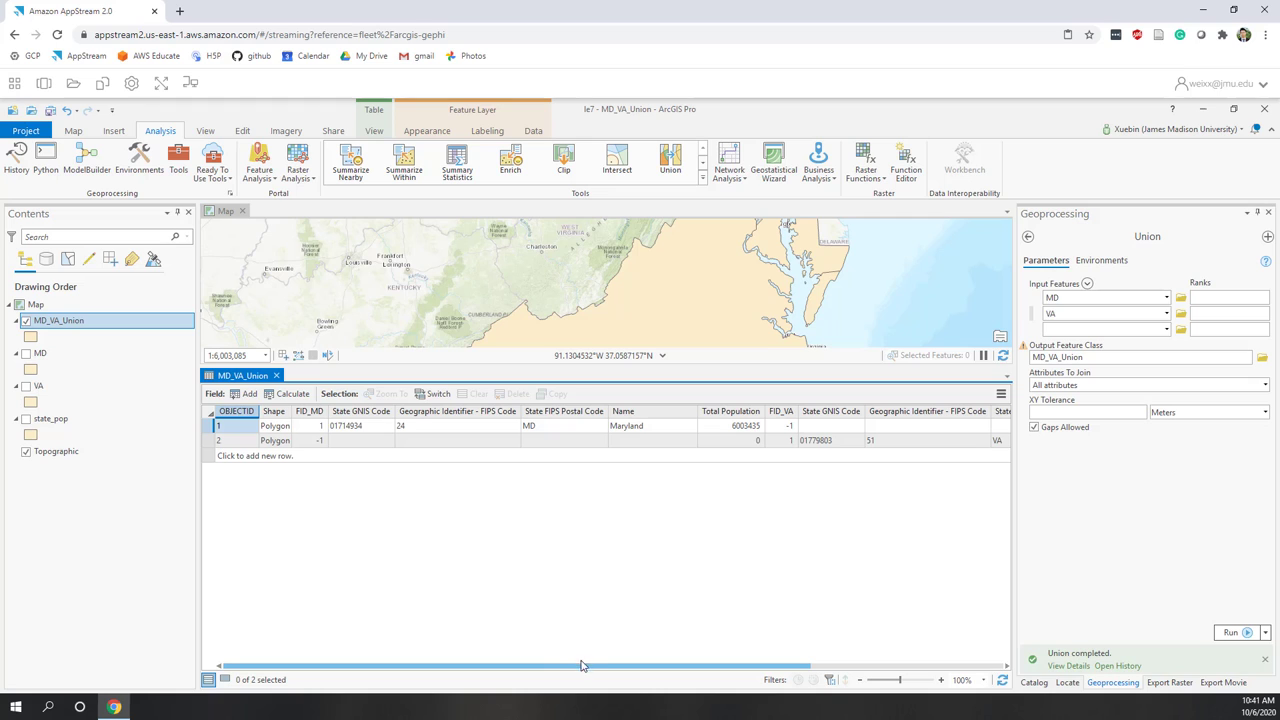
pyautogui.moveTo(540, 666); pyautogui.dragTo(998, 663)
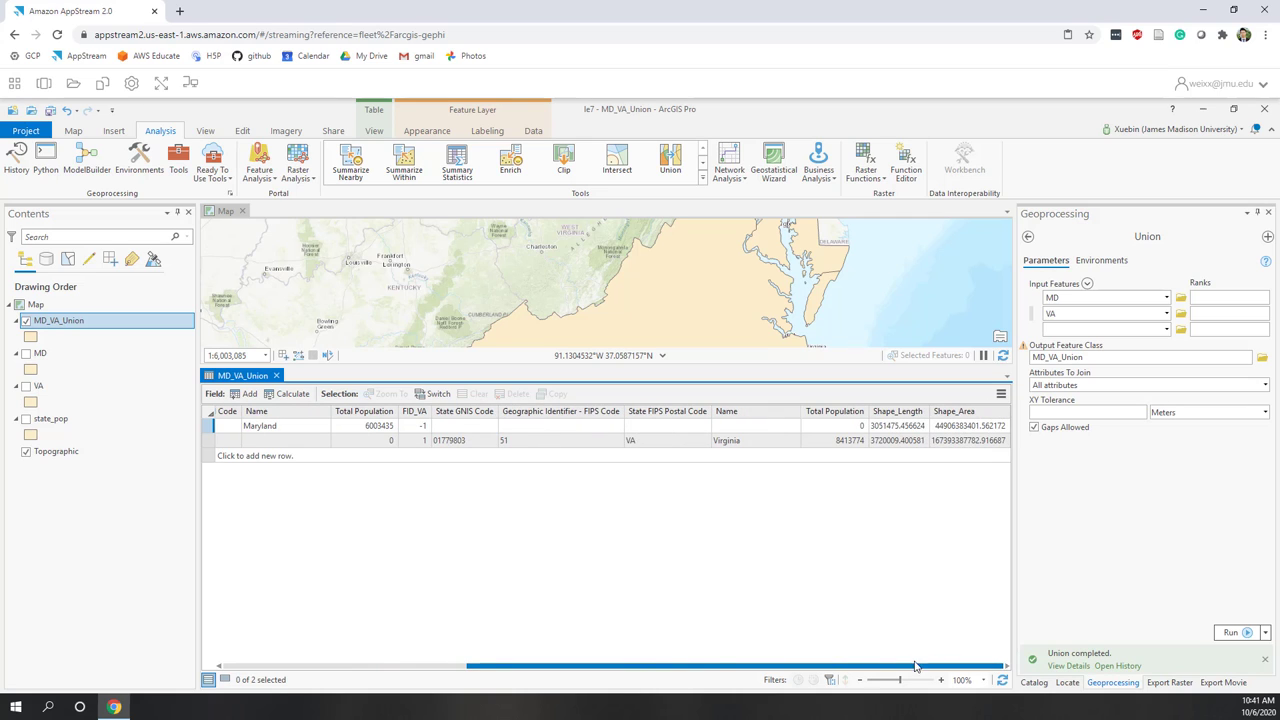
pyautogui.moveTo(915, 666); pyautogui.dragTo(207, 664)
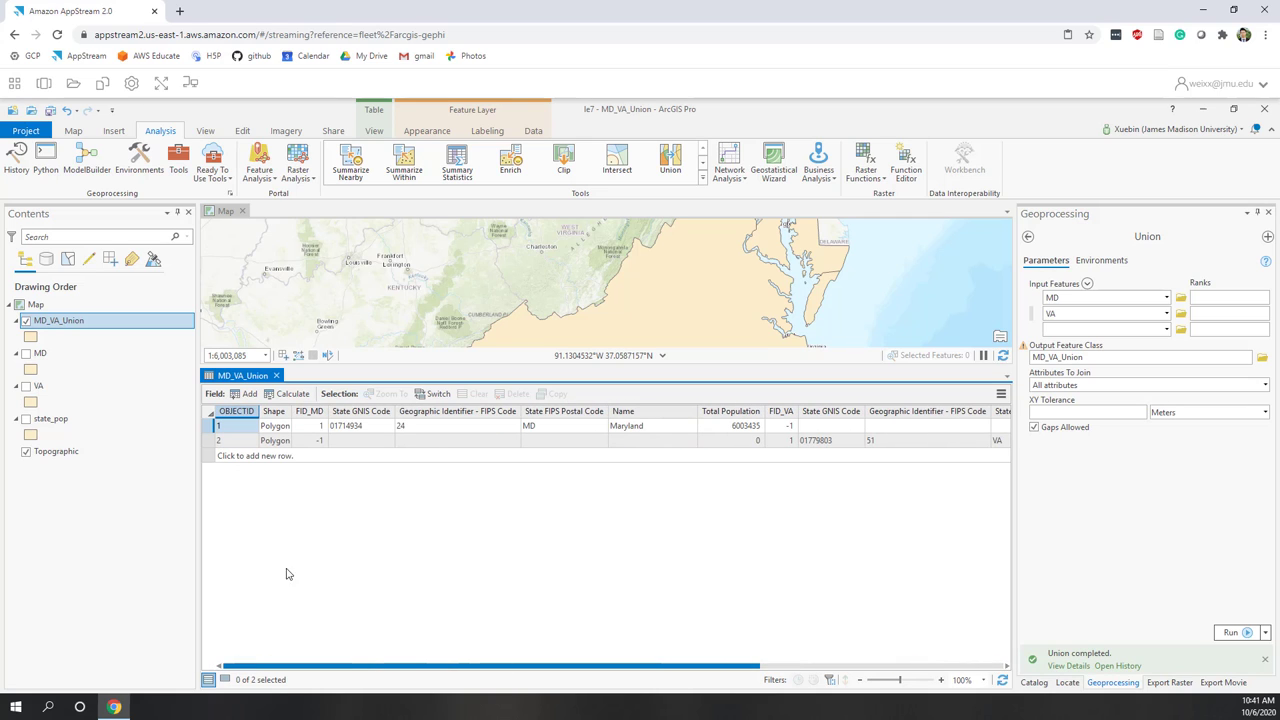
# Step: Select the Maryland record in the union table and compare its fields with those of the Virginia record
pyautogui.click(207, 428)
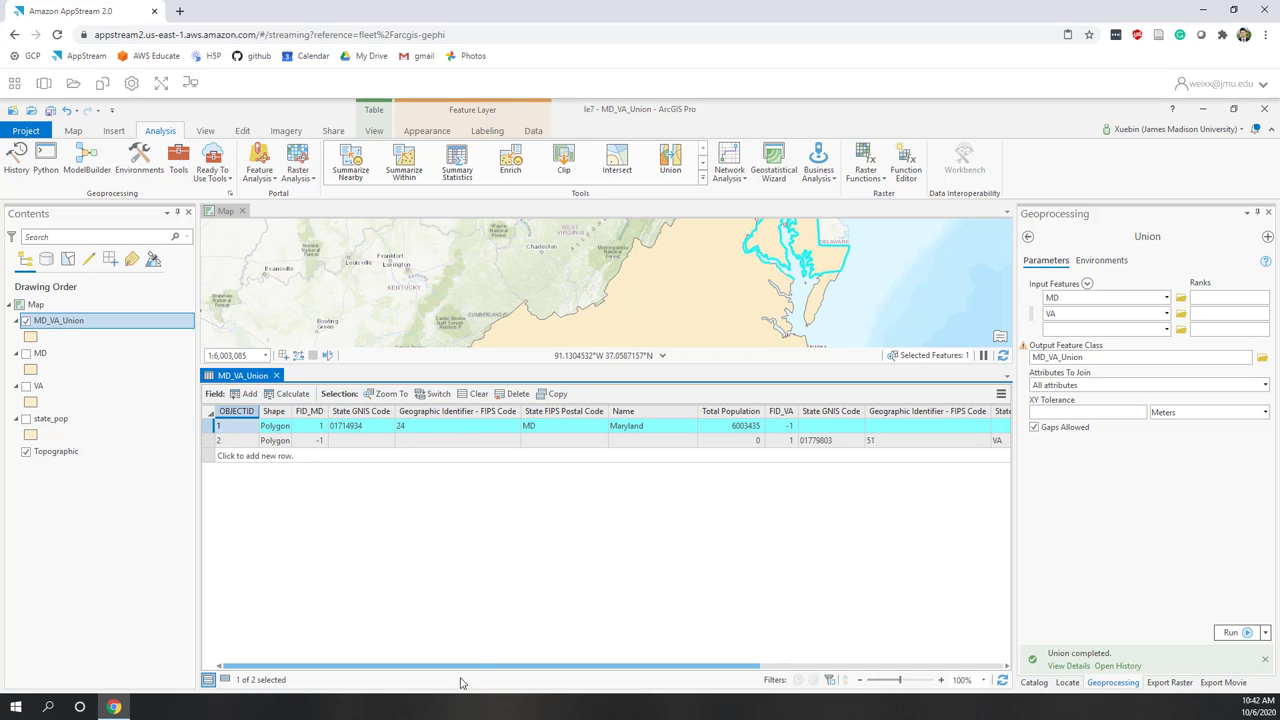
pyautogui.moveTo(479, 669); pyautogui.dragTo(795, 610)
pyautogui.click(636, 443)
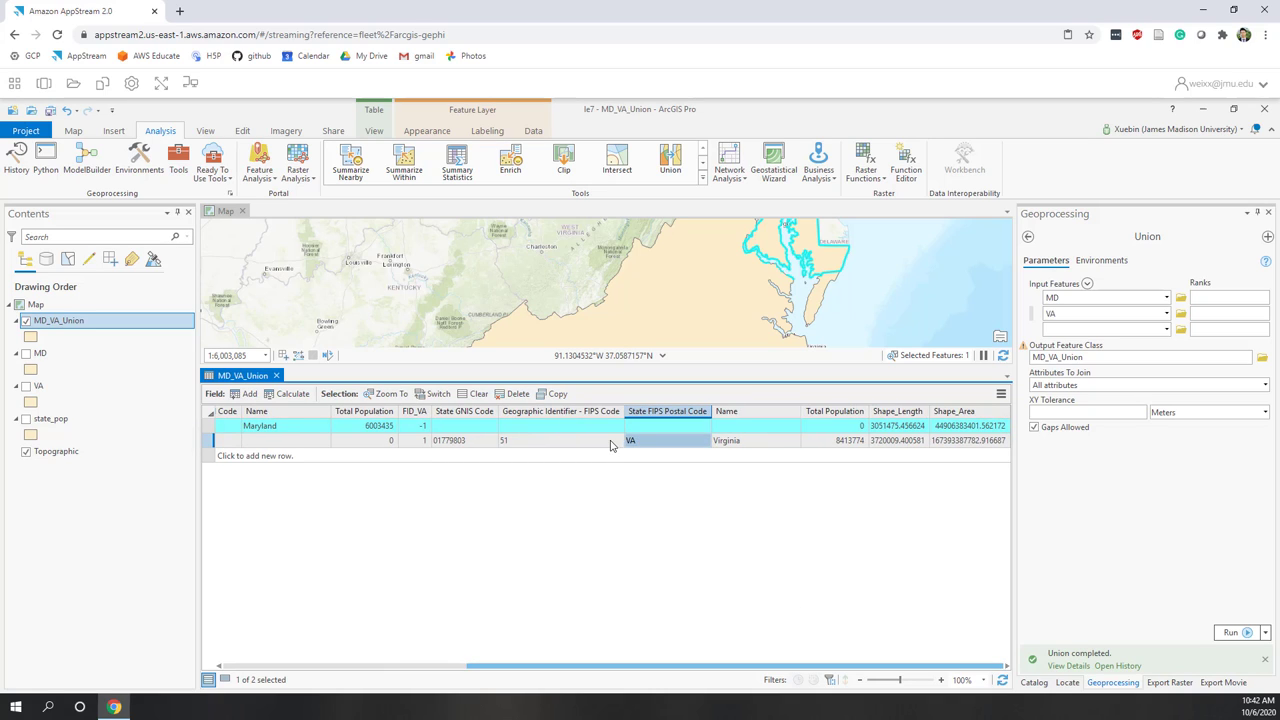
pyautogui.click(612, 444)
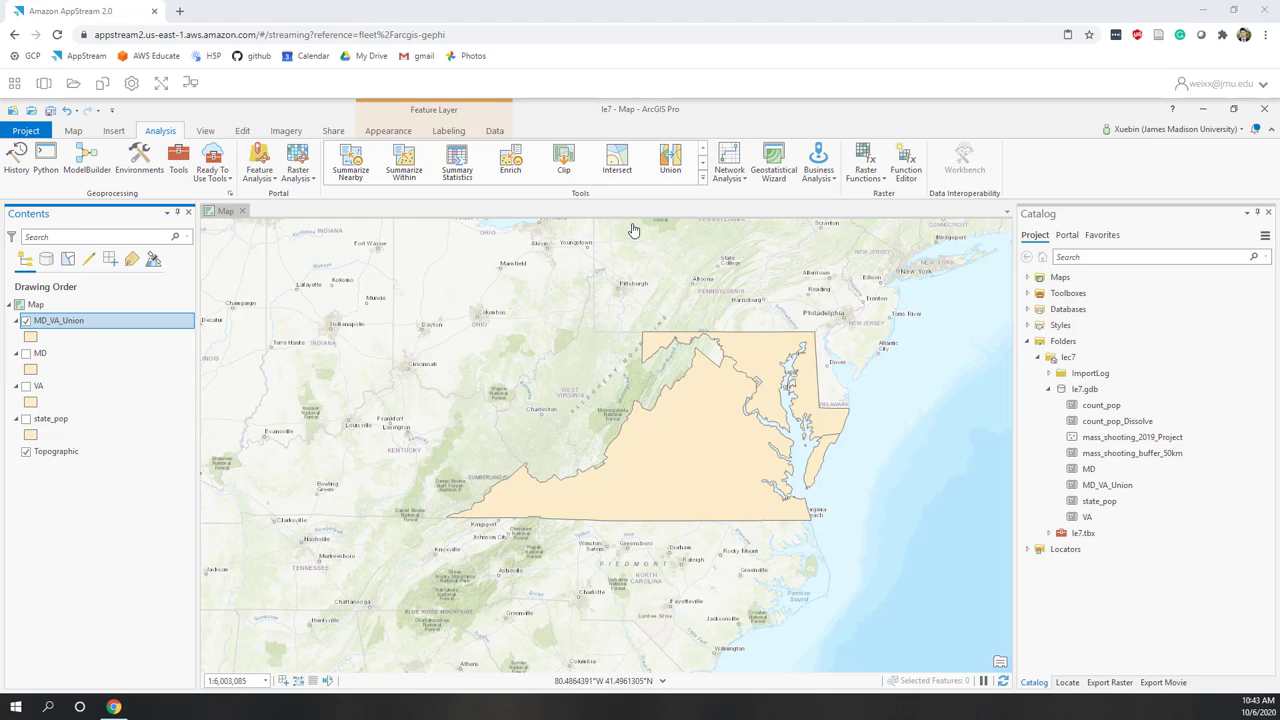
# Step: Set up the Merge tool with MD and VA as input datasets and MD_VA_Merge as the output dataset
pyautogui.click(702, 178)
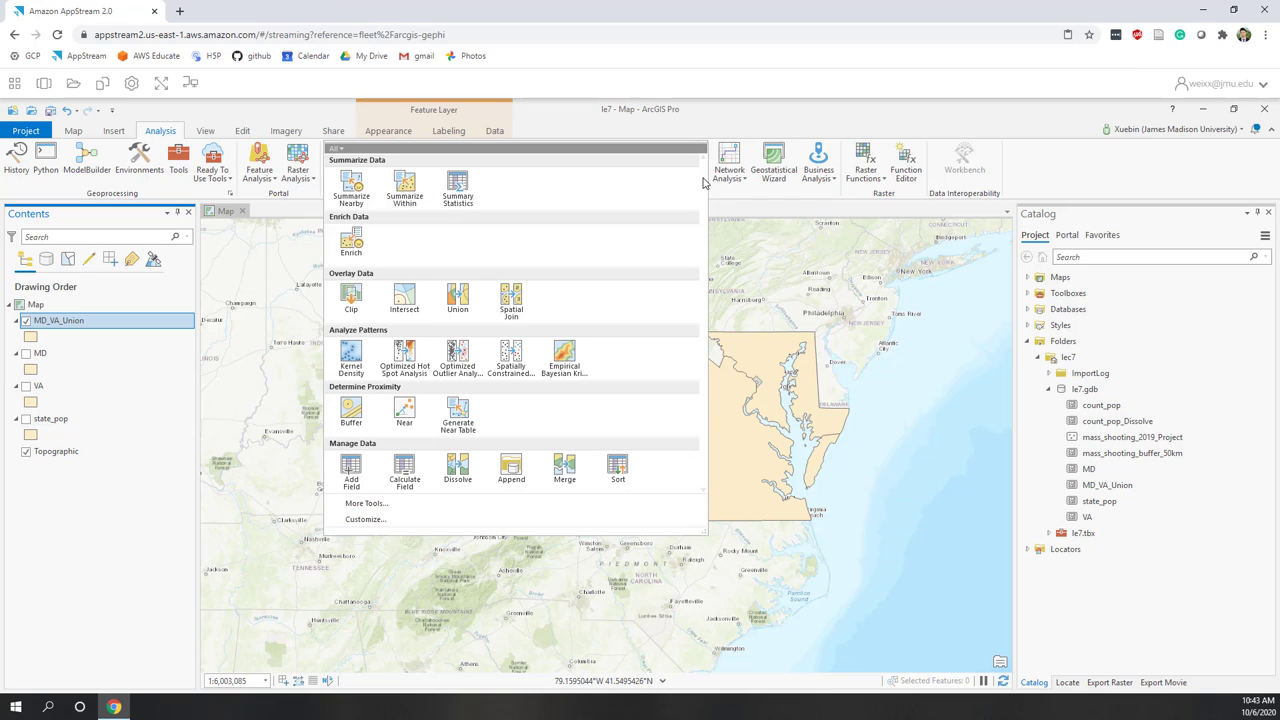
pyautogui.click(565, 470)
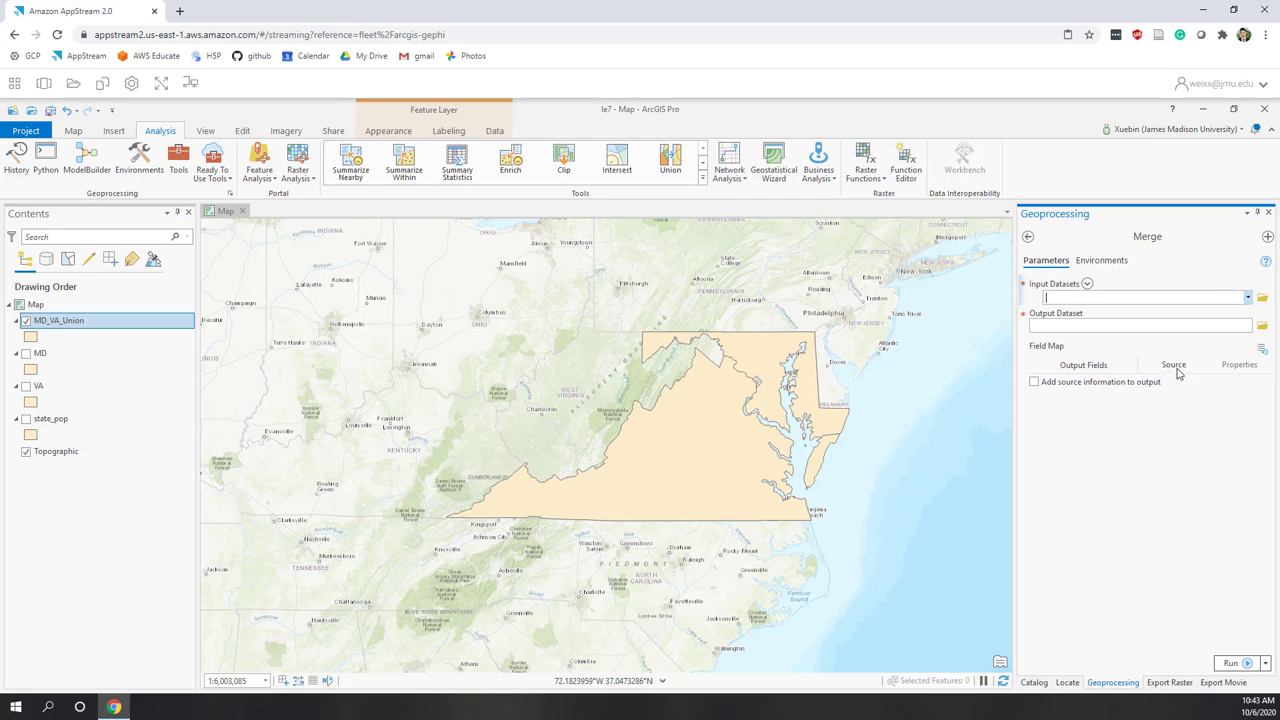
pyautogui.click(1248, 297)
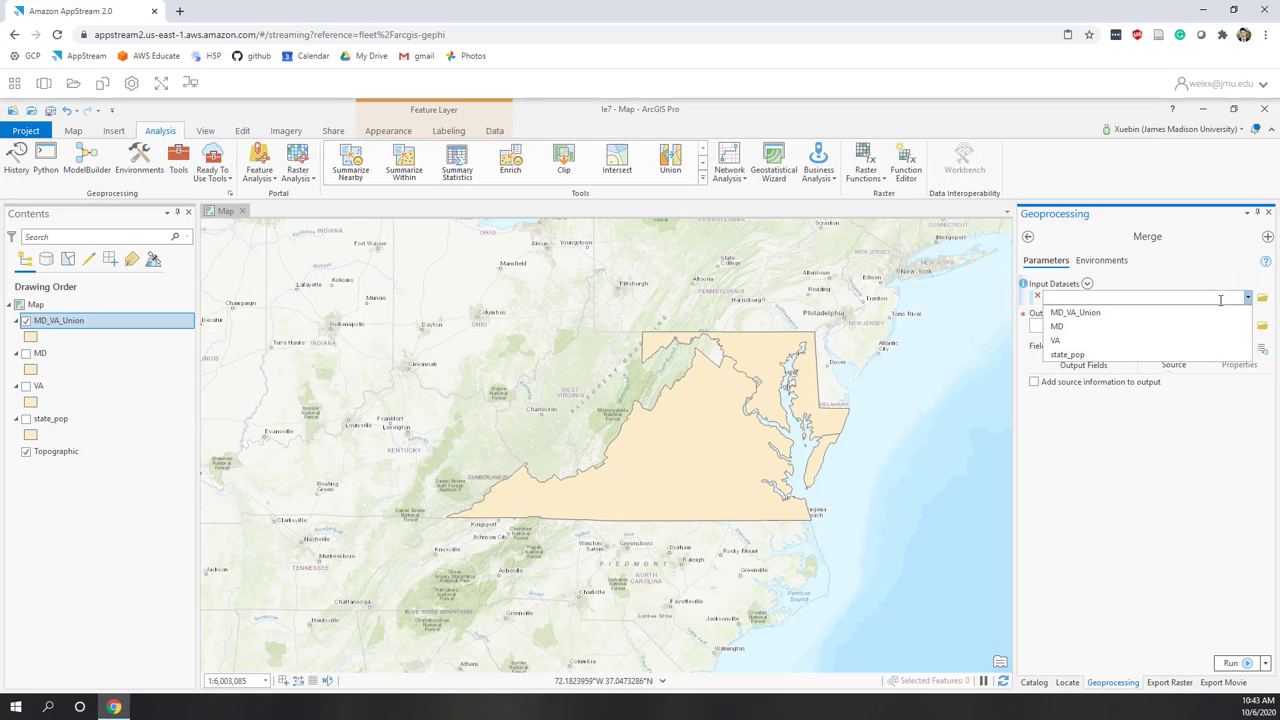
pyautogui.click(1058, 329)
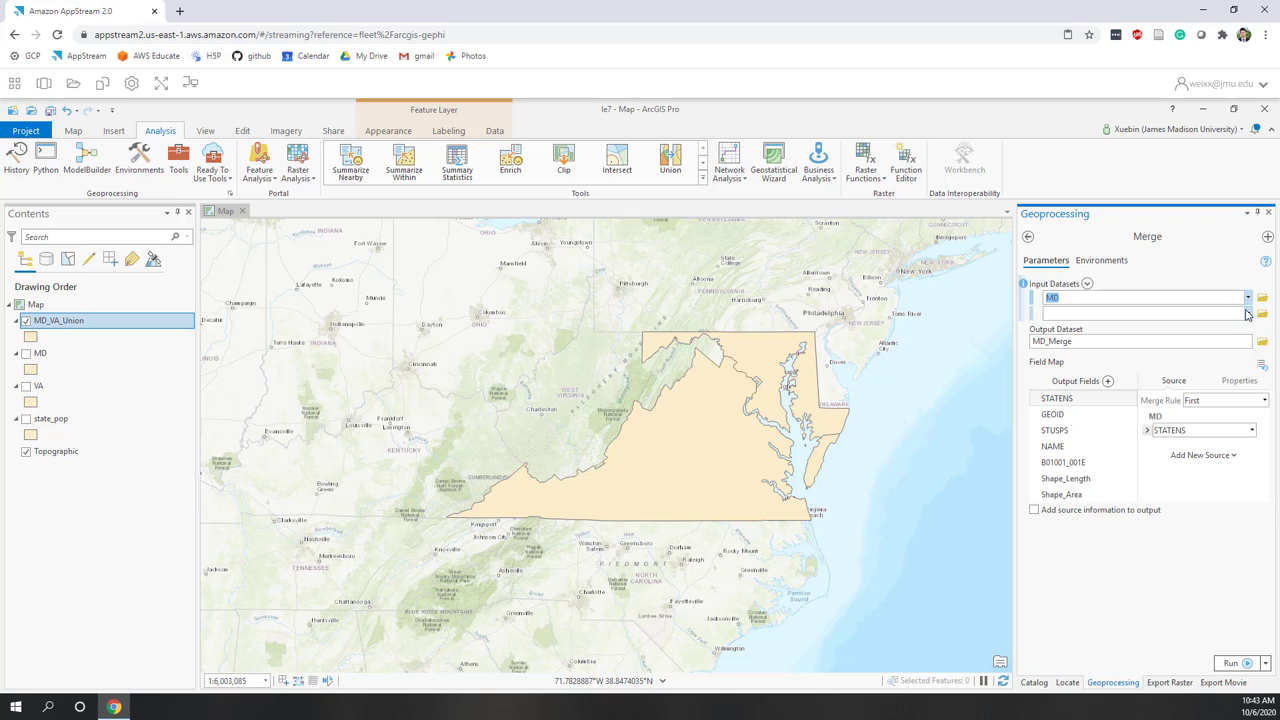
pyautogui.click(1247, 314)
pyautogui.click(1074, 361)
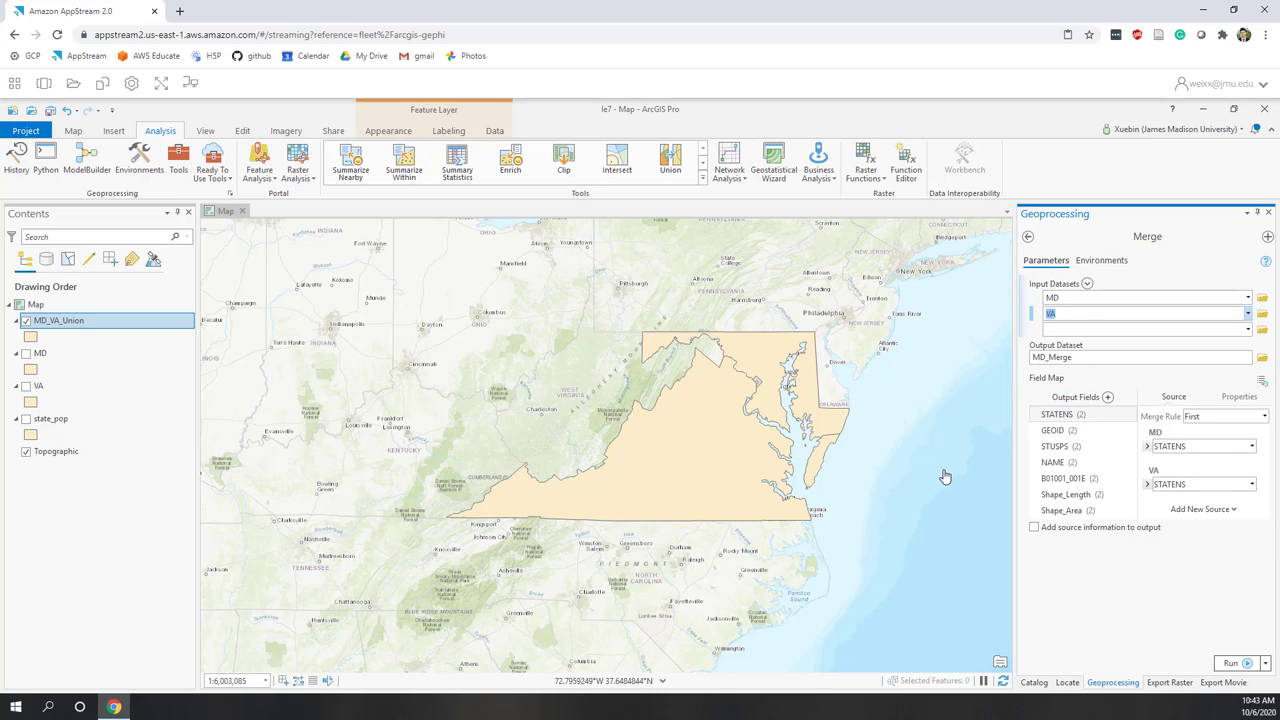
pyautogui.click(1052, 359)
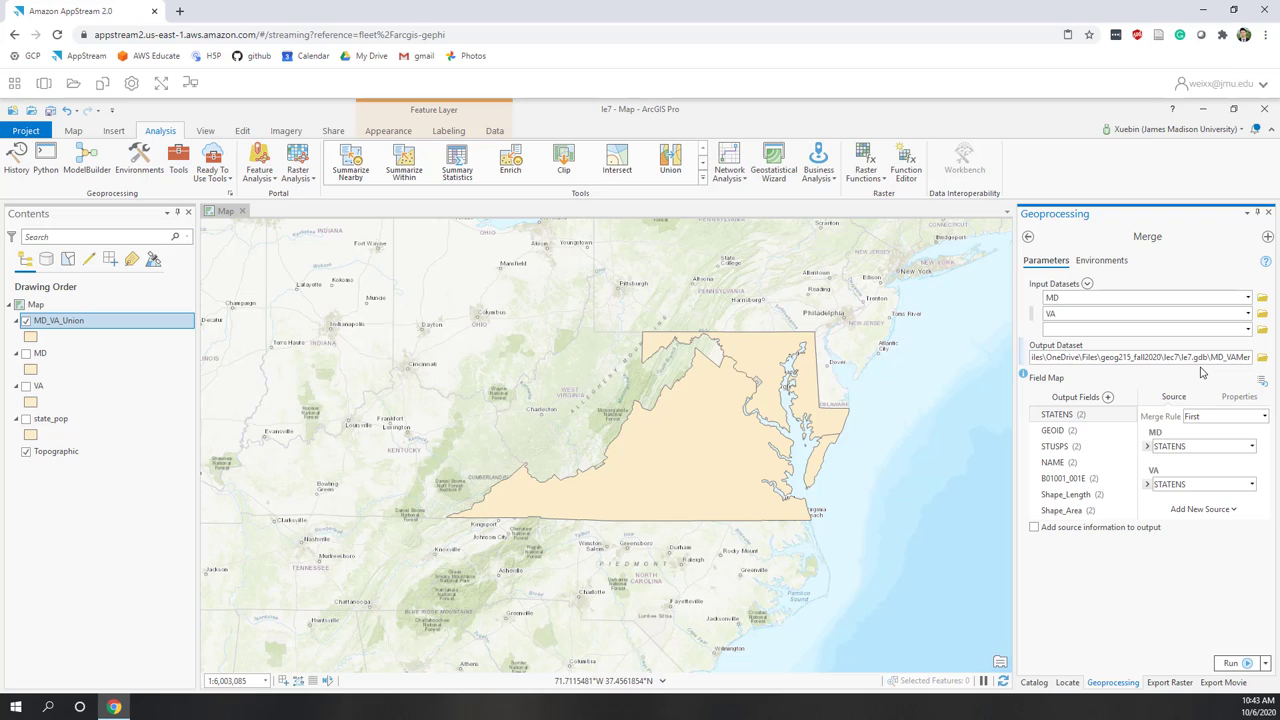
pyautogui.click(1098, 599)
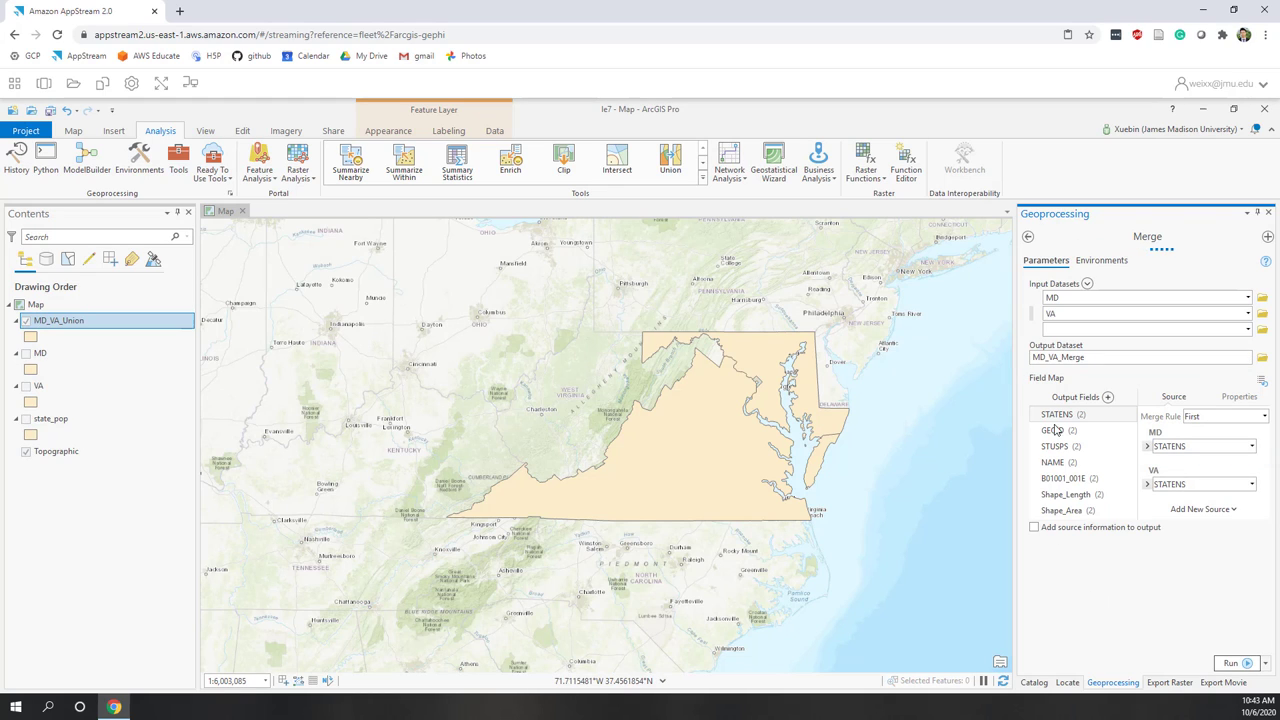
# Step: Examine the MD and VA source fields mapped to the Merge output fields, including GEOID, STUSPS, NAME and B01001_001E
pyautogui.click(1058, 462)
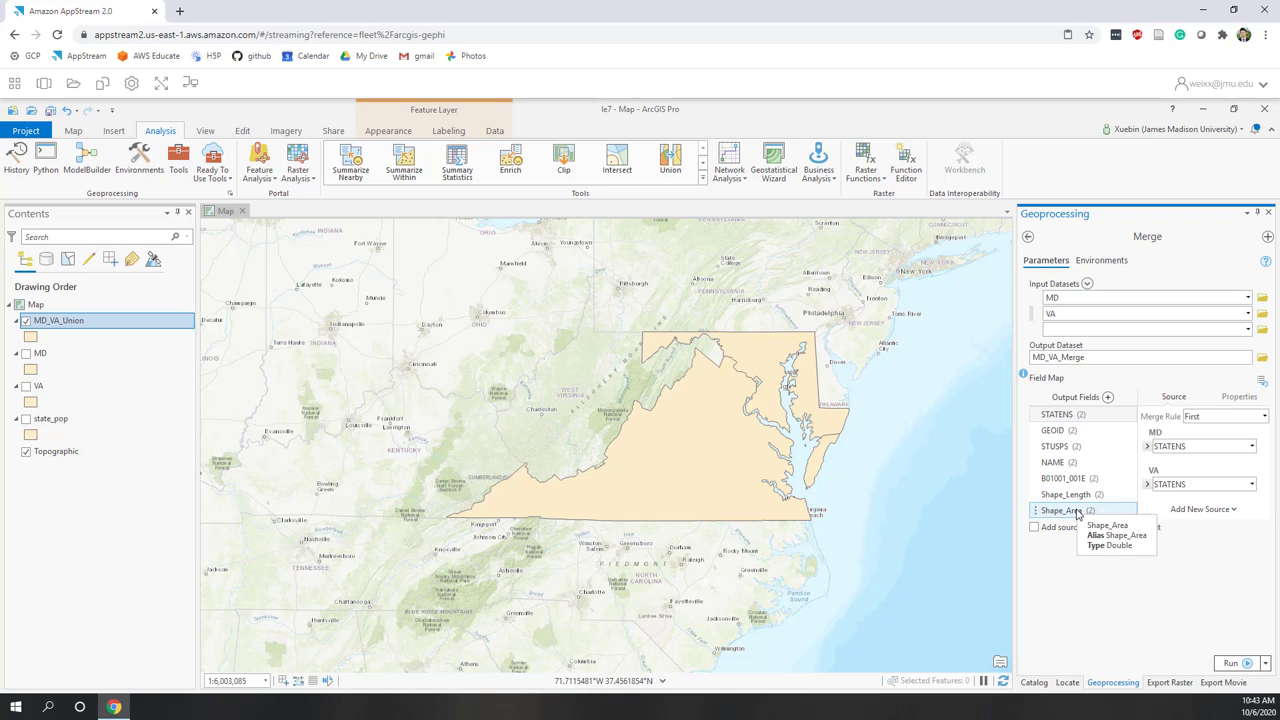
pyautogui.click(1055, 431)
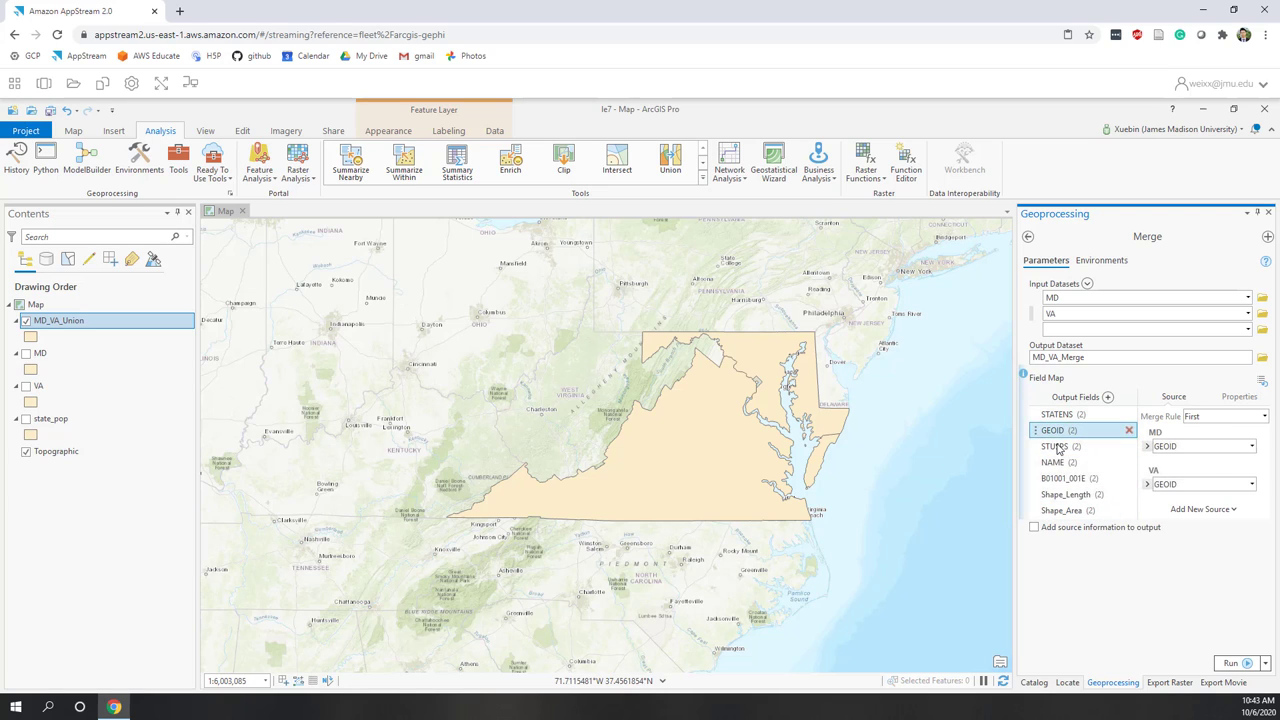
pyautogui.click(1056, 447)
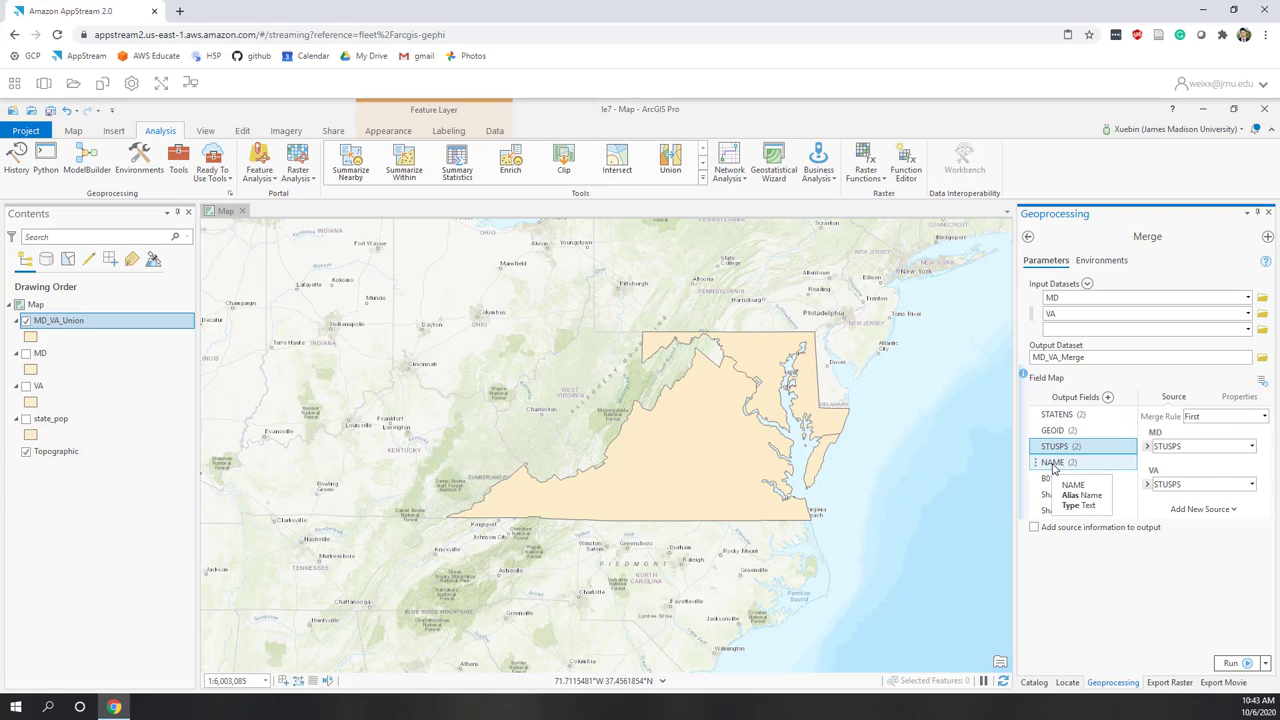
pyautogui.click(1054, 463)
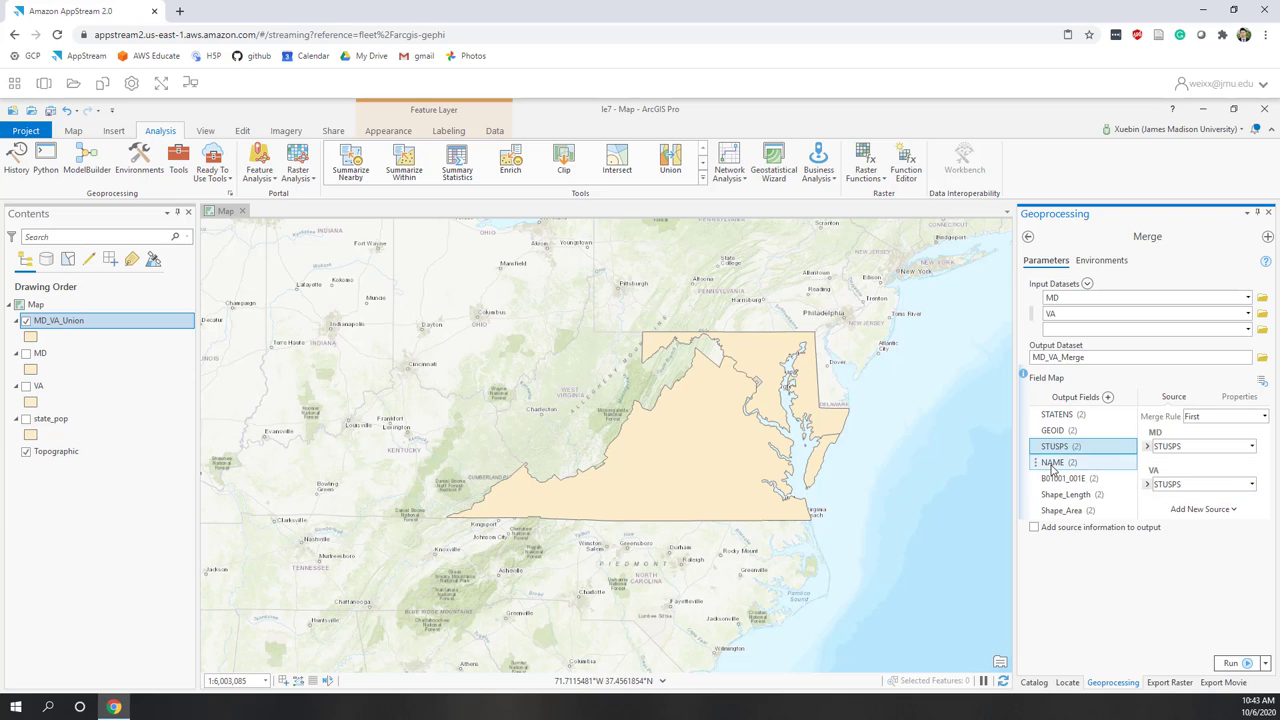
pyautogui.click(1058, 479)
pyautogui.click(1063, 495)
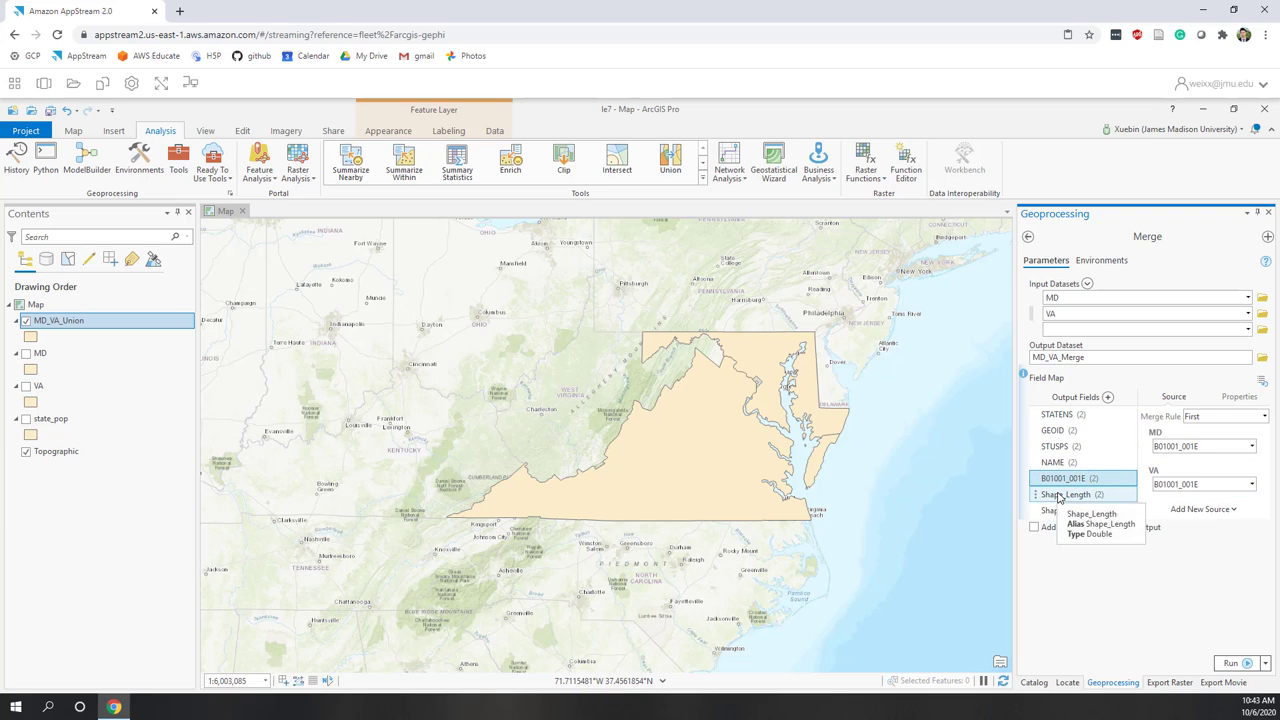
# Step: Run the Merge tool to combine MD and VA into MD_VA_Merge and hide the MD_VA_Union layer
pyautogui.click(1064, 511)
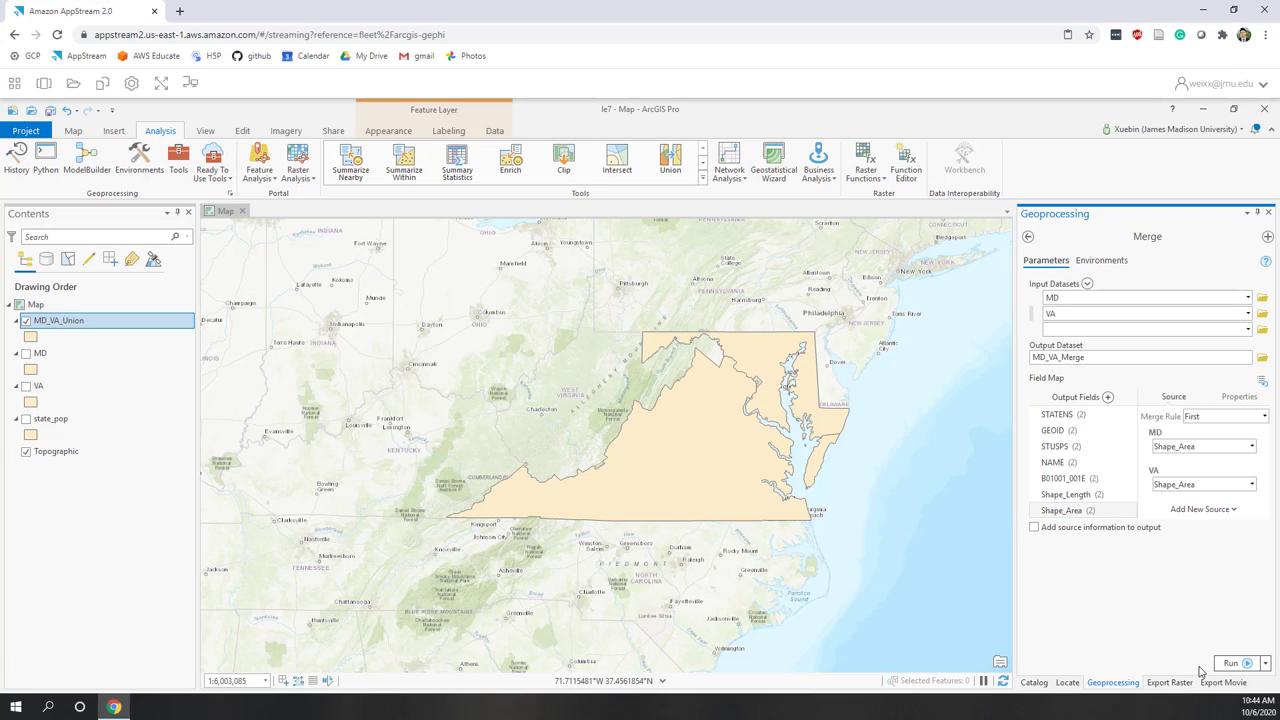
pyautogui.click(1232, 664)
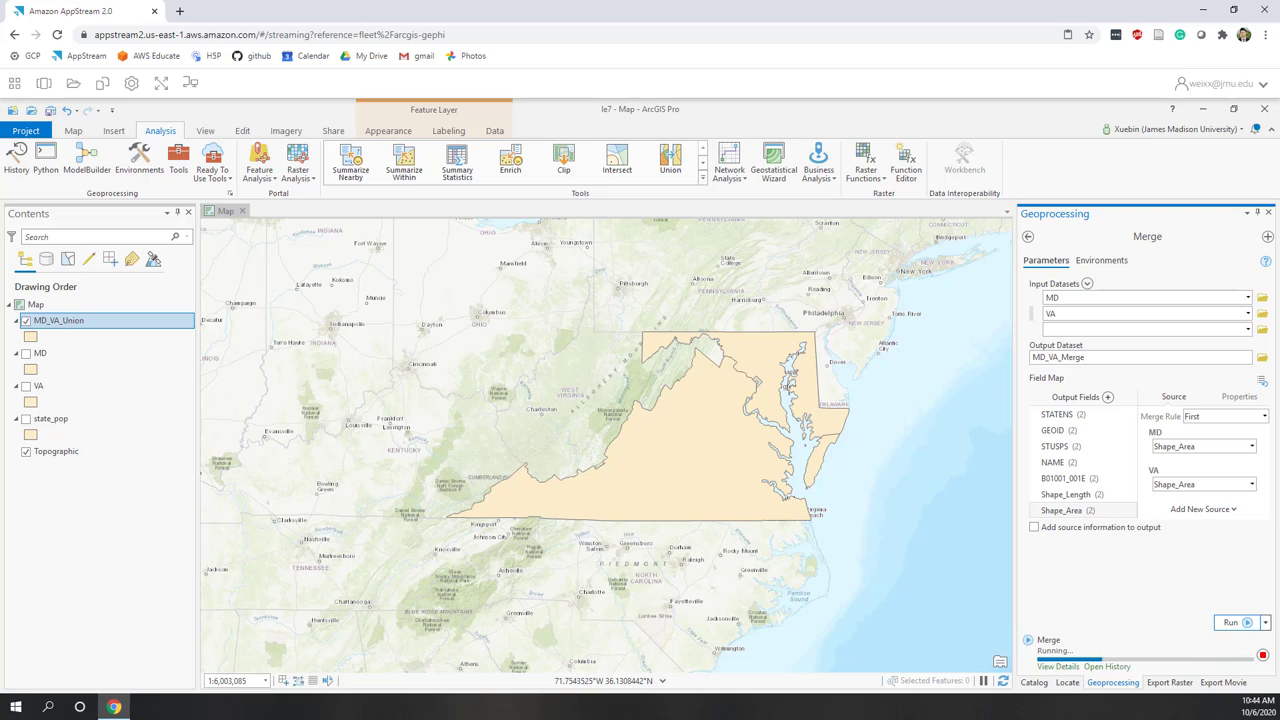
pyautogui.click(25, 355)
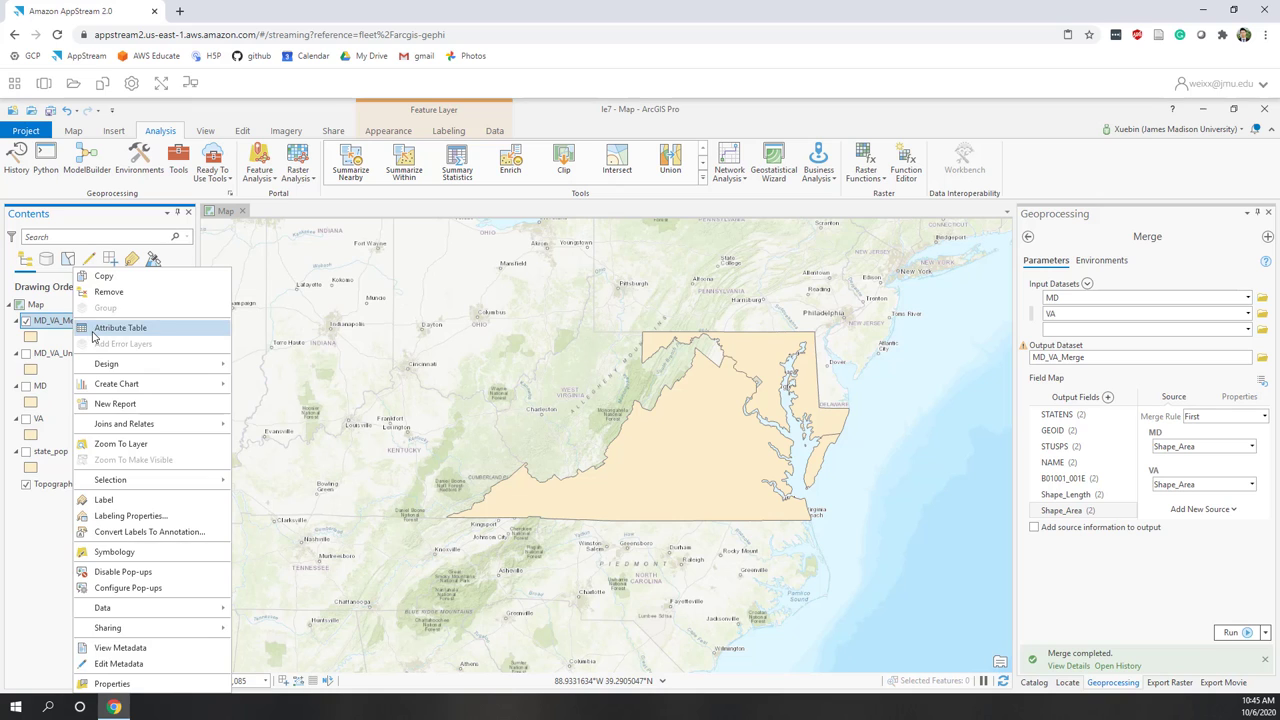
# Step: Open the attribute tables of MD_VA_Merge and MD_VA_Union and compare their columns and records
pyautogui.click(92, 330)
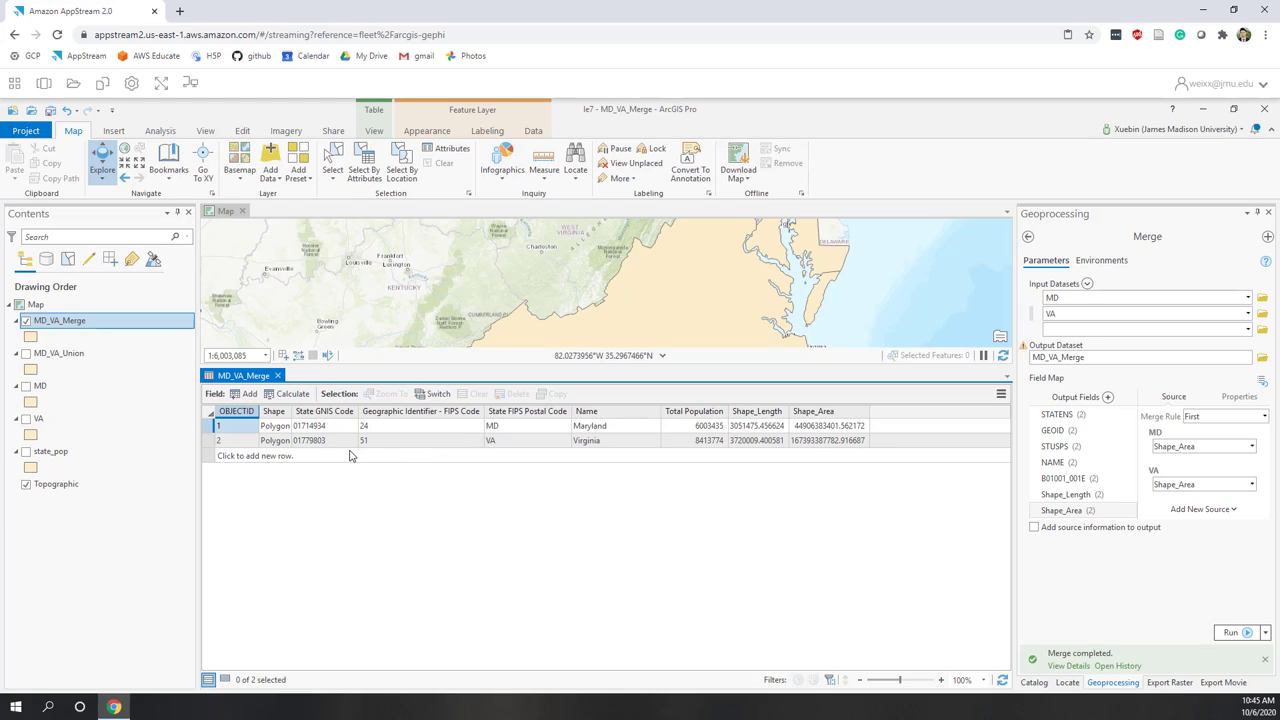
pyautogui.rightClick(55, 357)
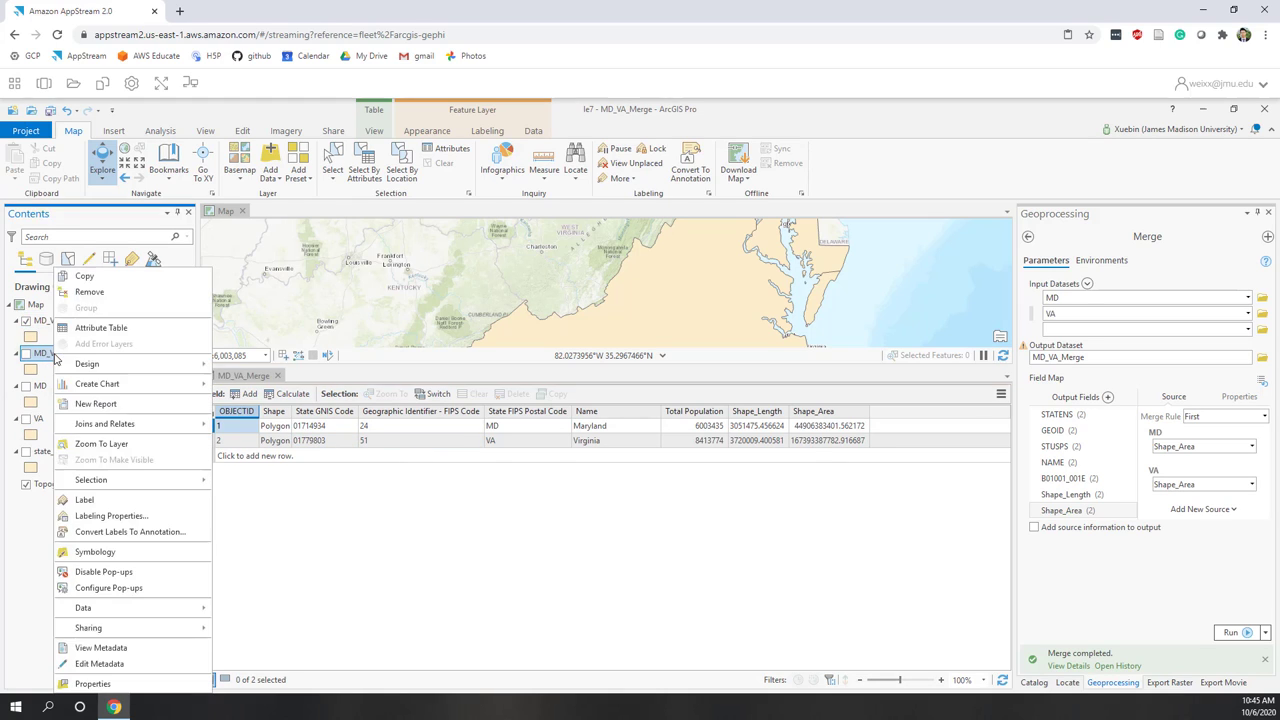
pyautogui.click(95, 328)
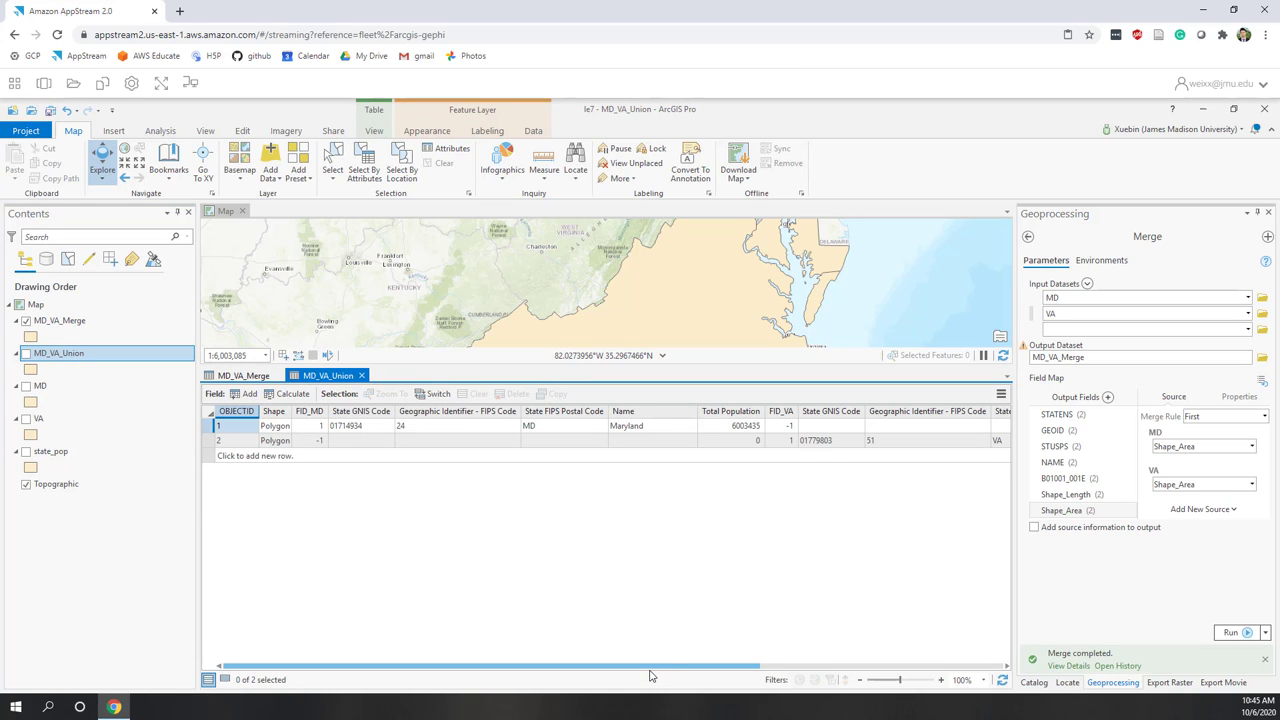
pyautogui.moveTo(669, 669); pyautogui.dragTo(751, 667)
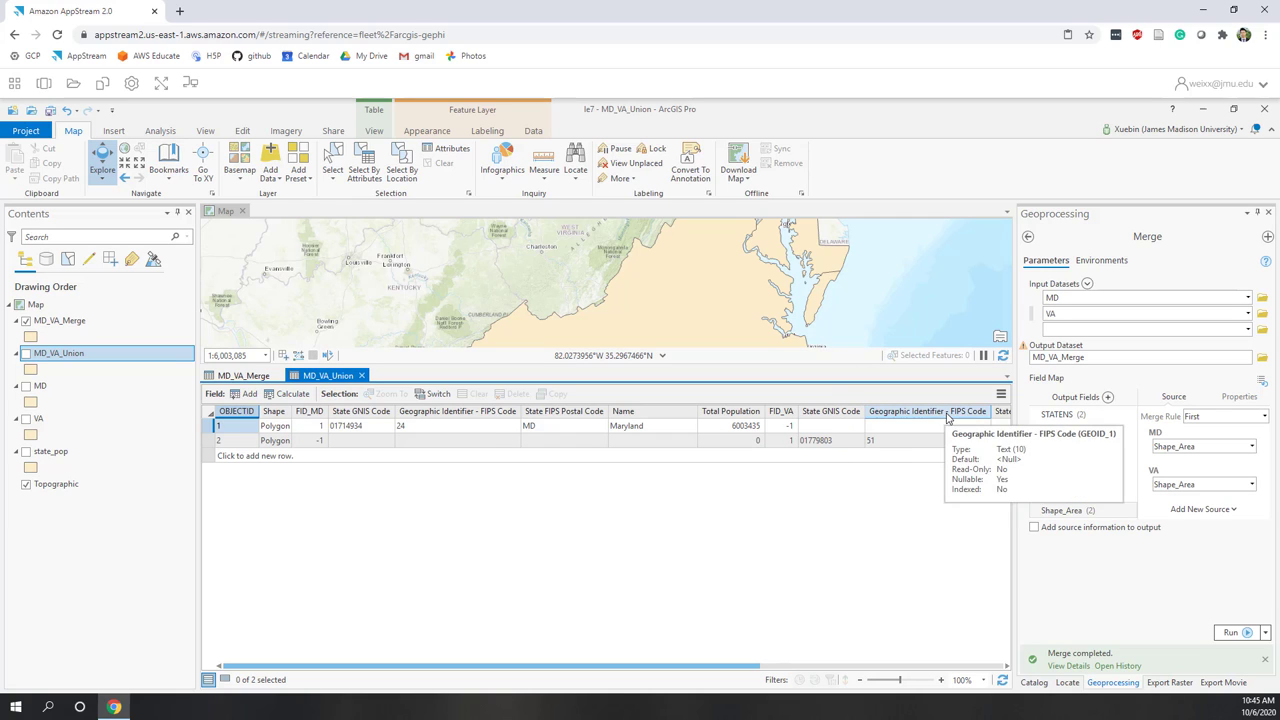
pyautogui.click(260, 377)
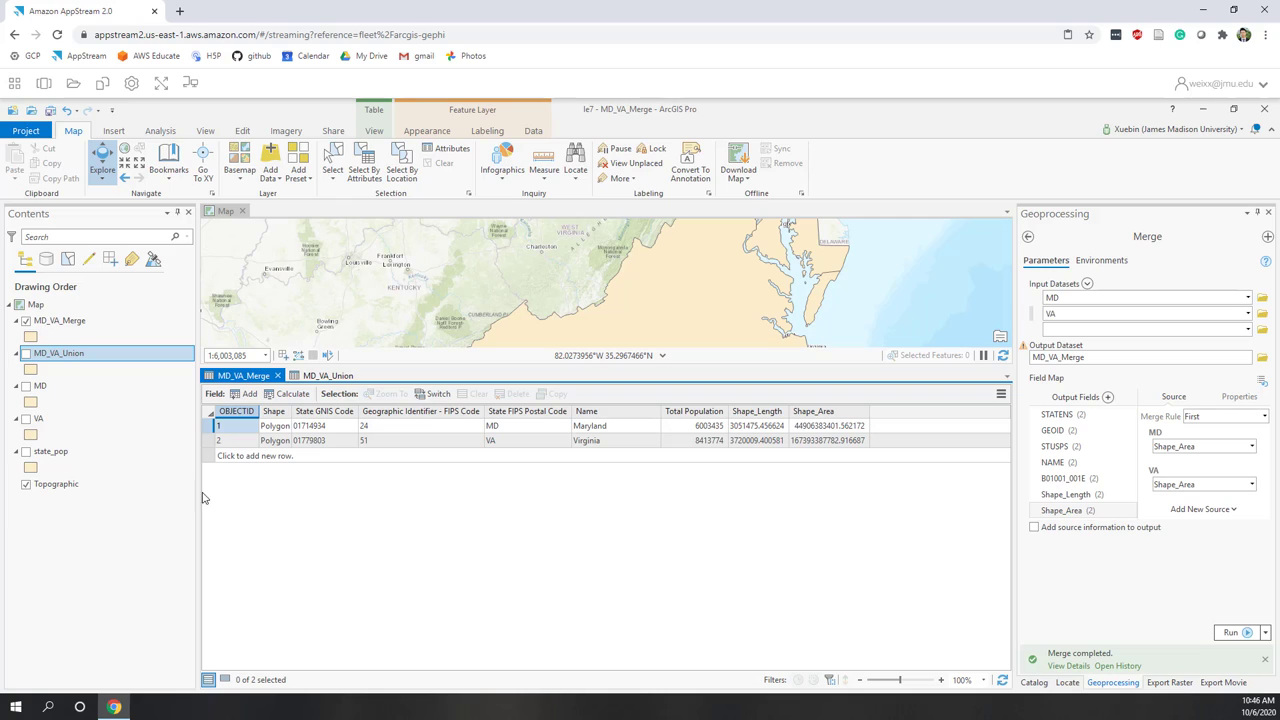
pyautogui.click(80, 325)
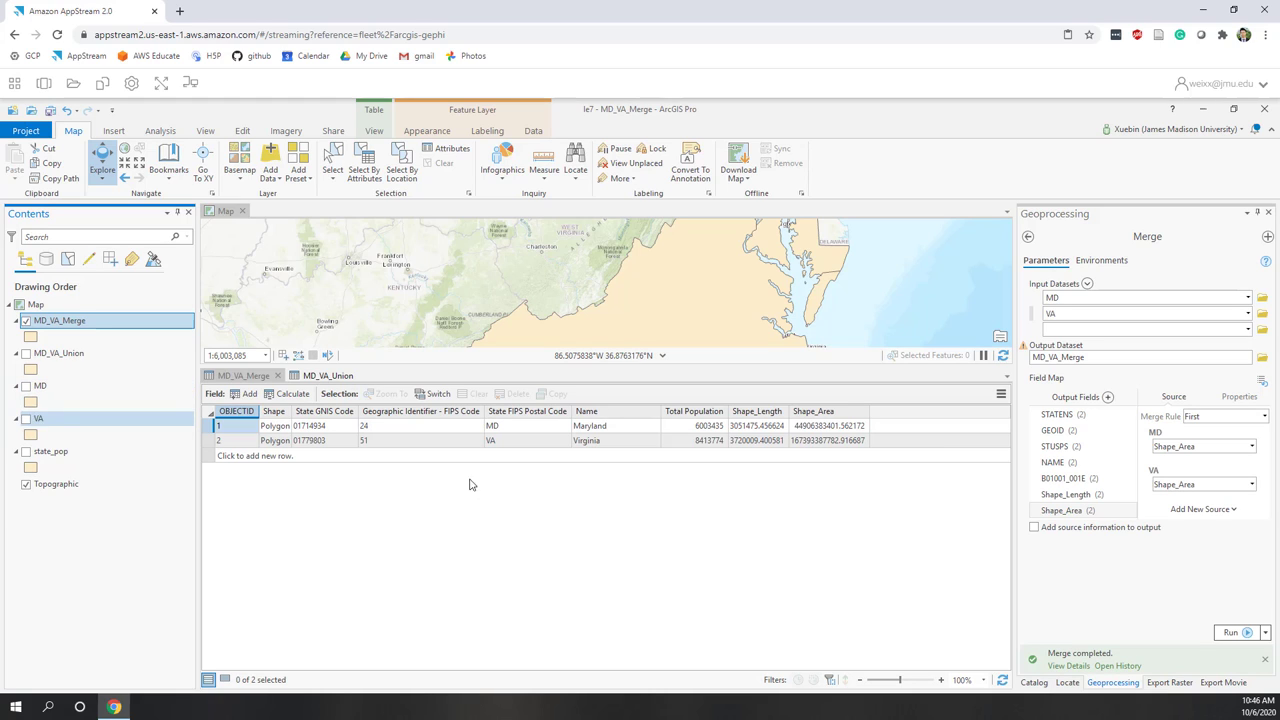
pyautogui.click(380, 506)
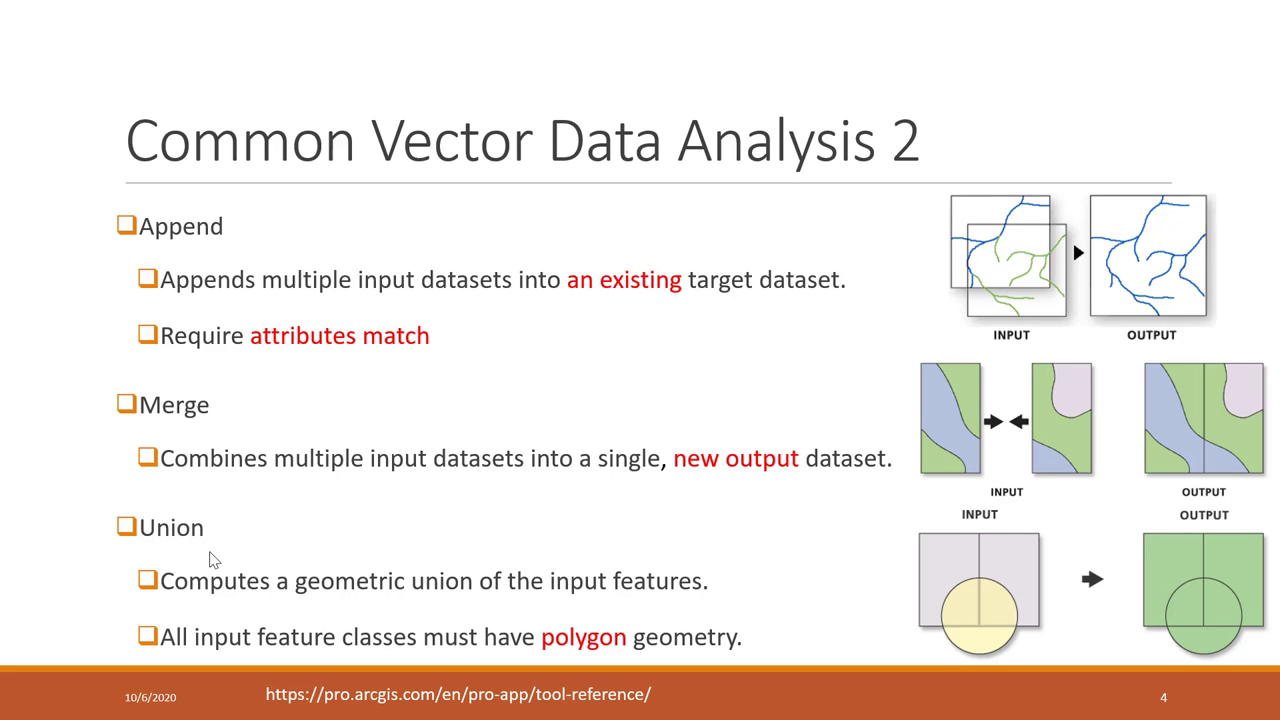
pyautogui.click(477, 539)
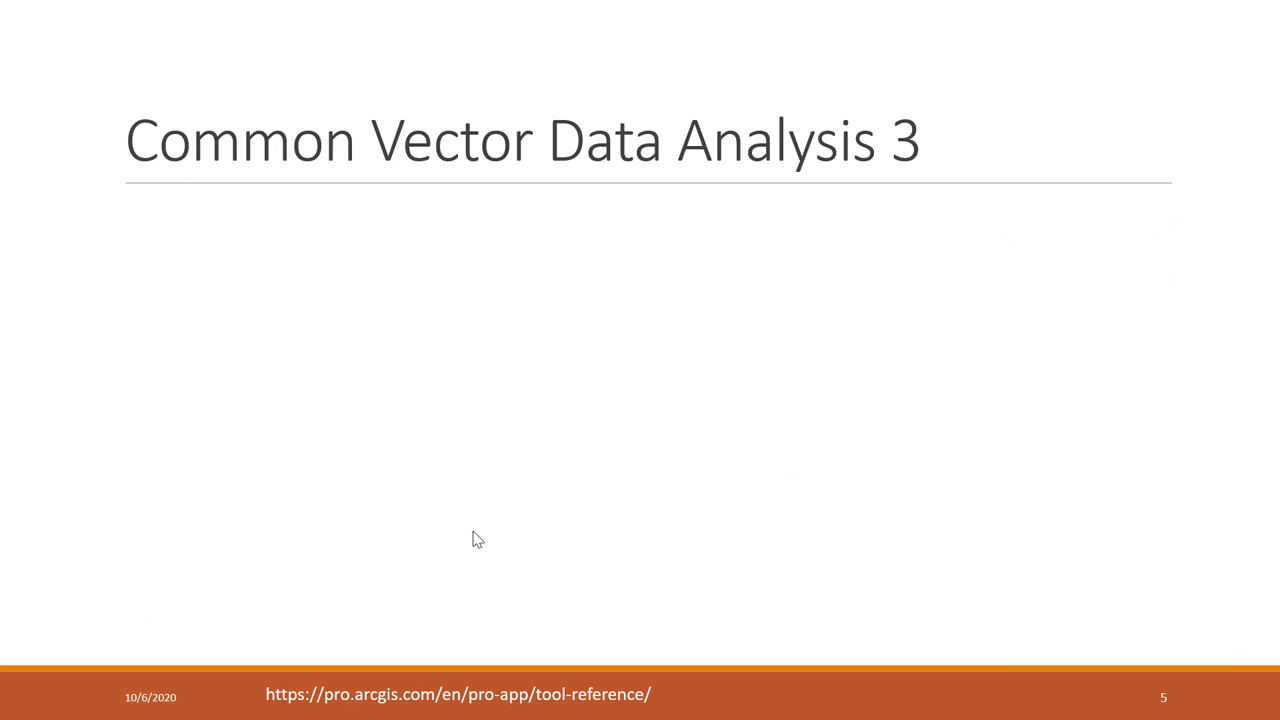
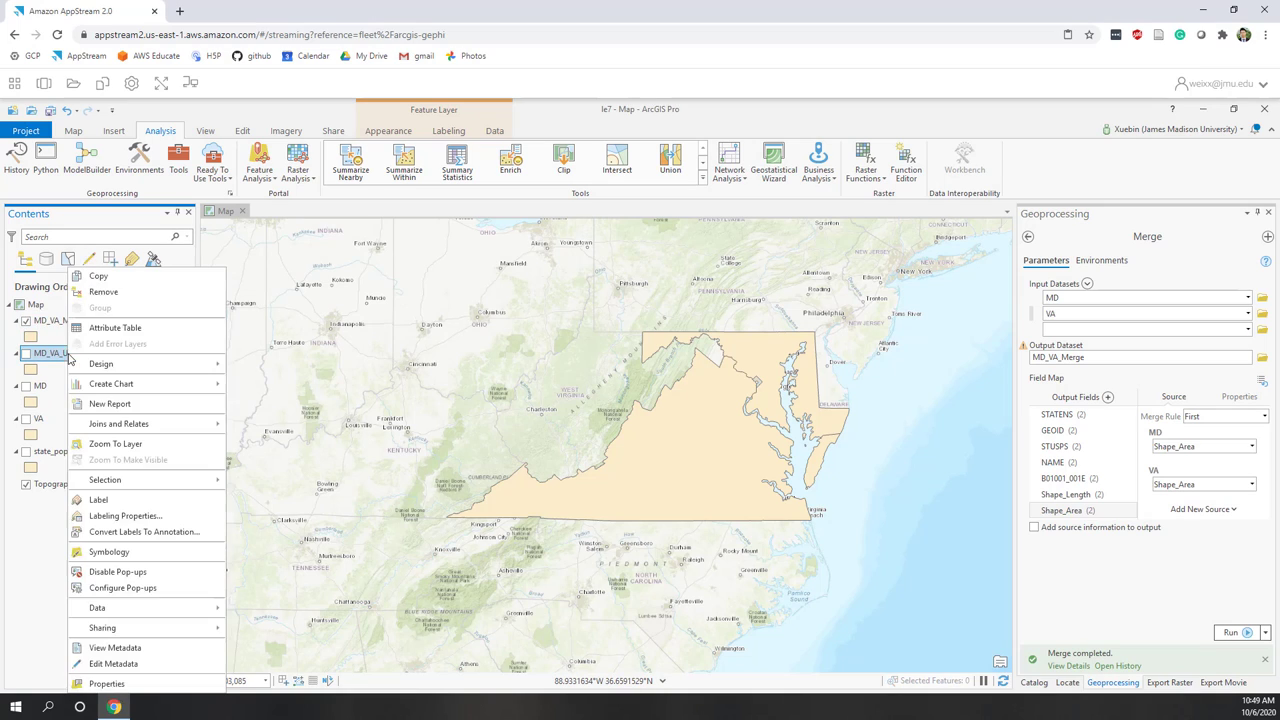
# Step: Remove the MD_VA_Union, VA, MD and state_pop layers from the map
pyautogui.click(103, 291)
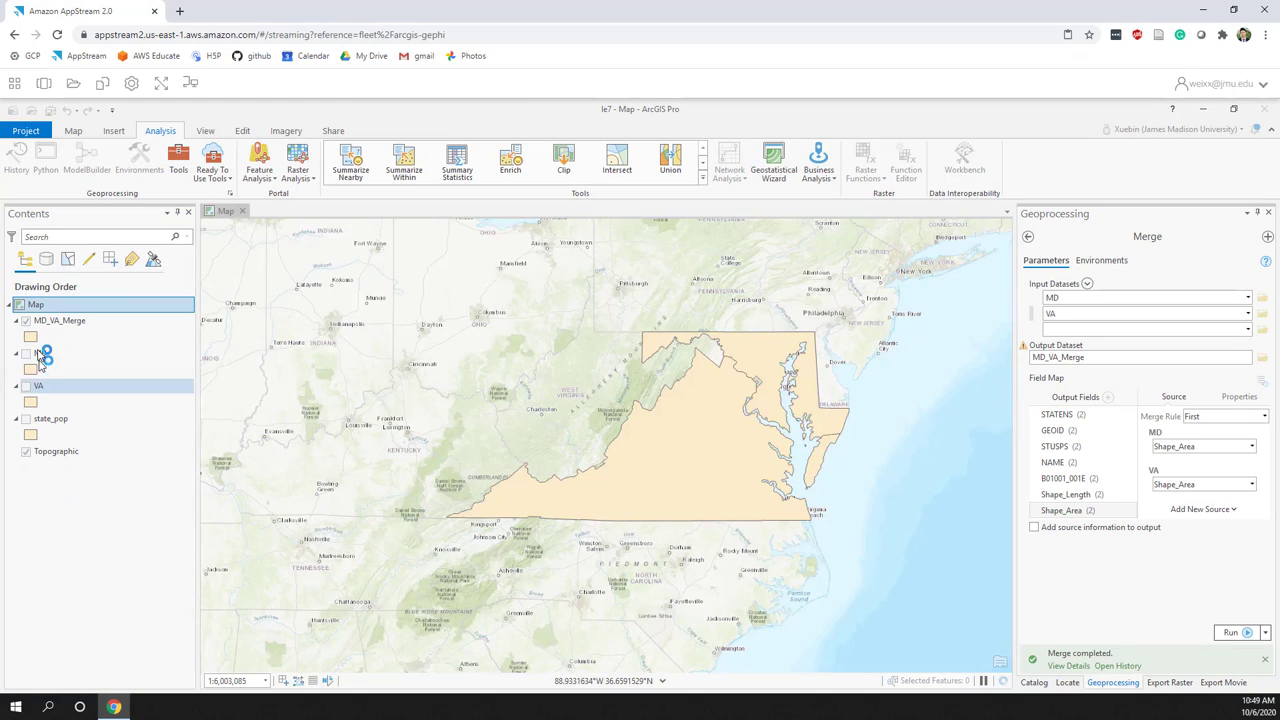
pyautogui.rightClick(48, 353)
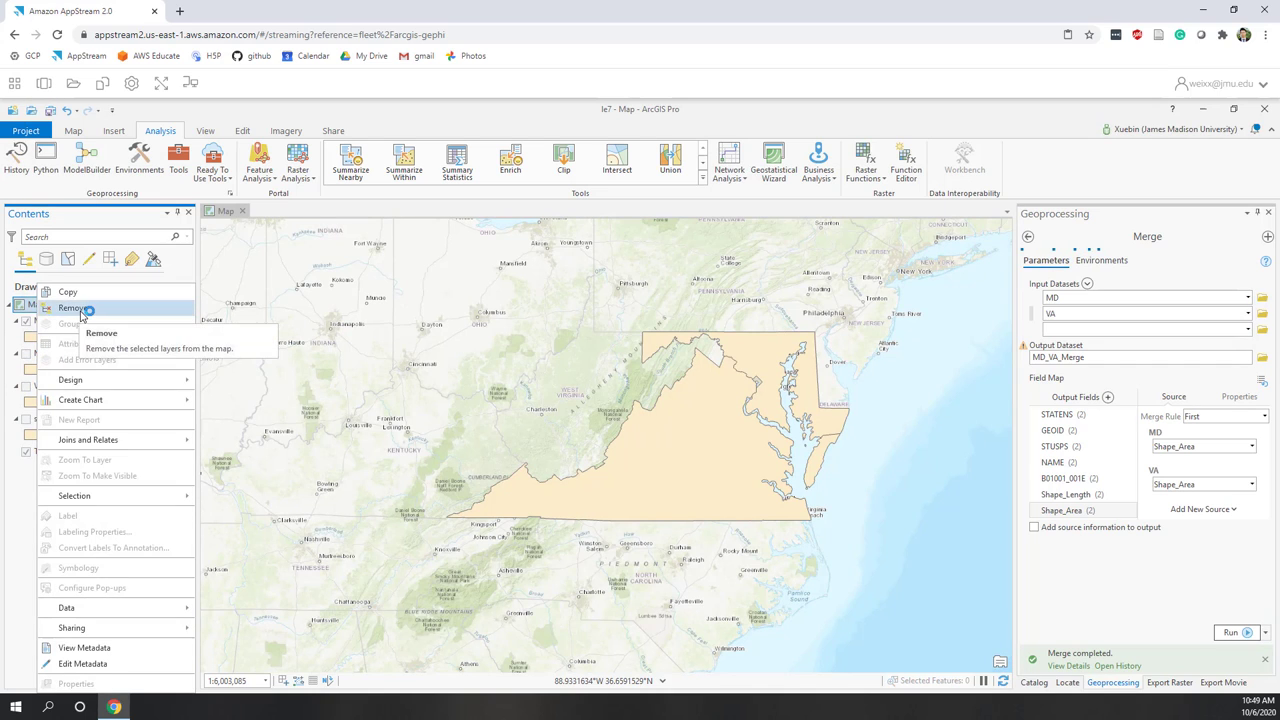
pyautogui.click(80, 310)
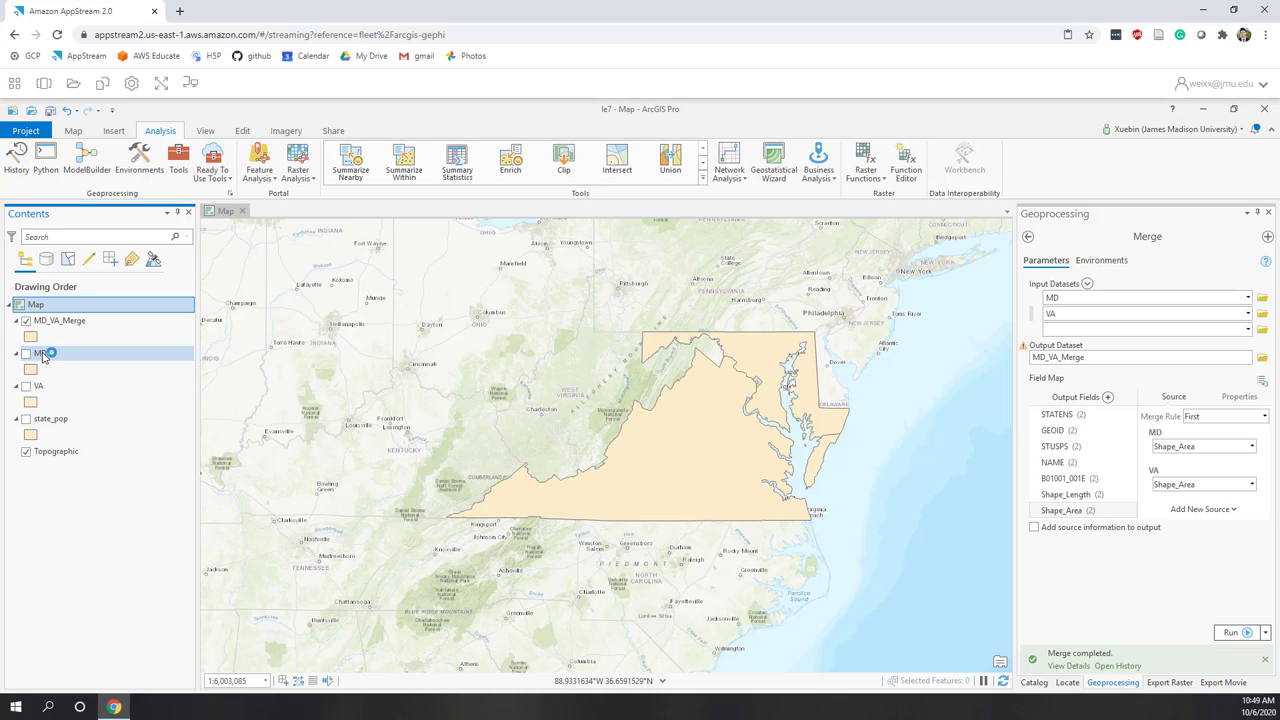
pyautogui.rightClick(48, 385)
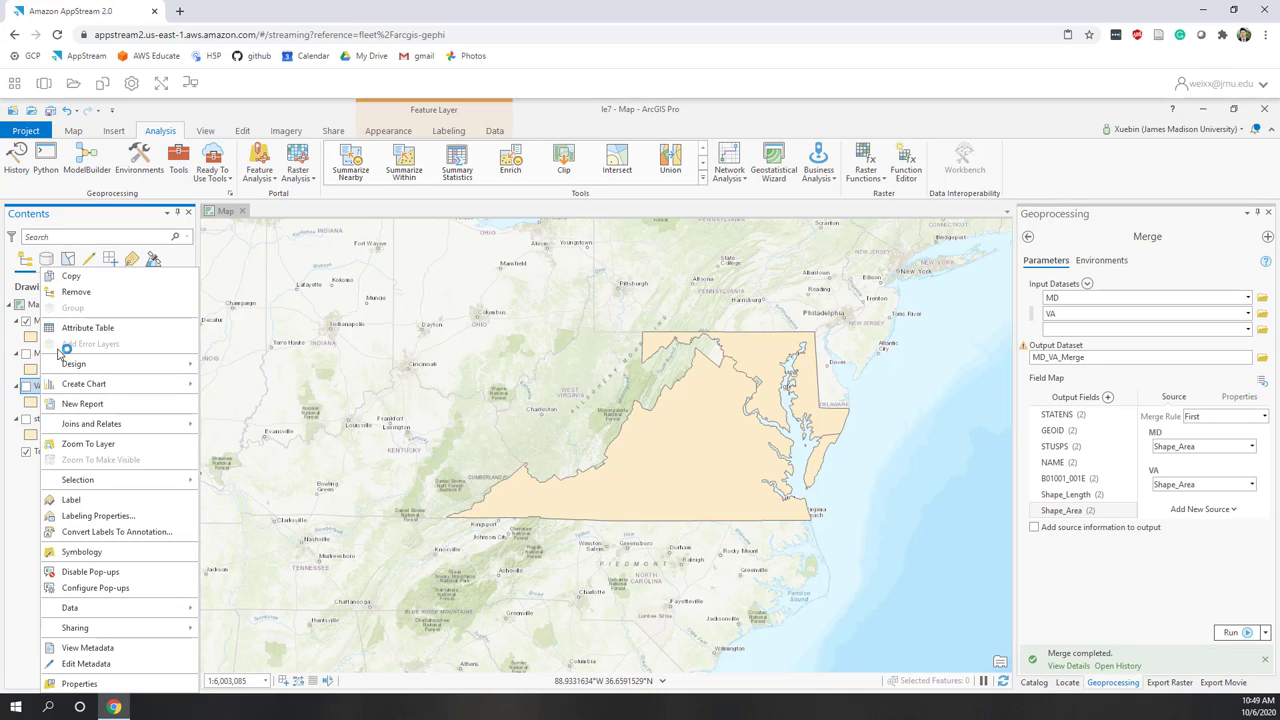
pyautogui.click(78, 291)
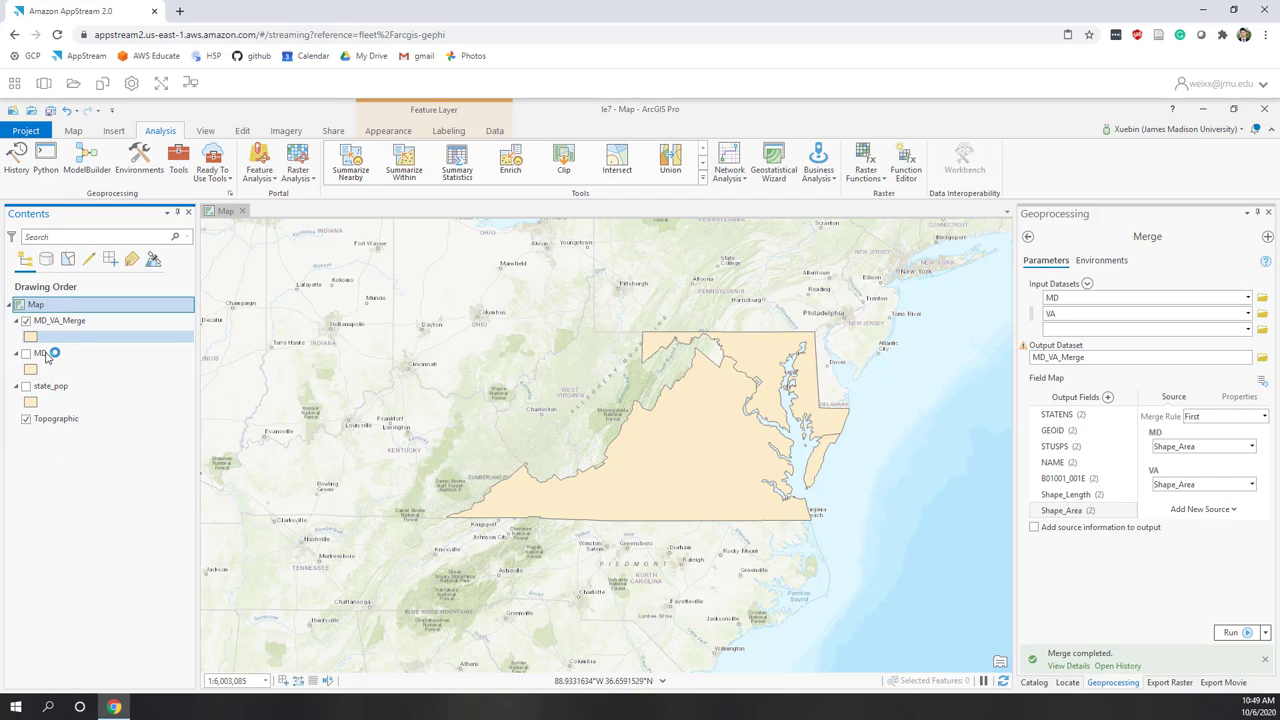
pyautogui.rightClick(46, 357)
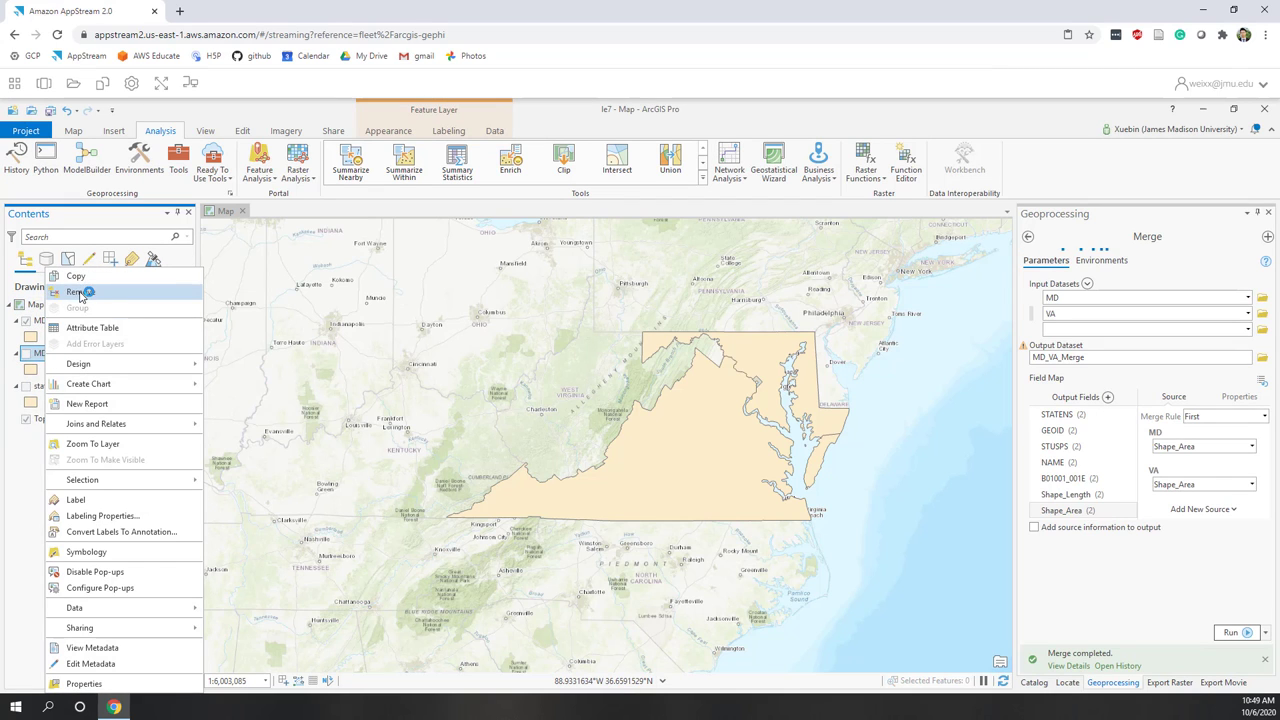
pyautogui.click(80, 294)
pyautogui.rightClick(48, 355)
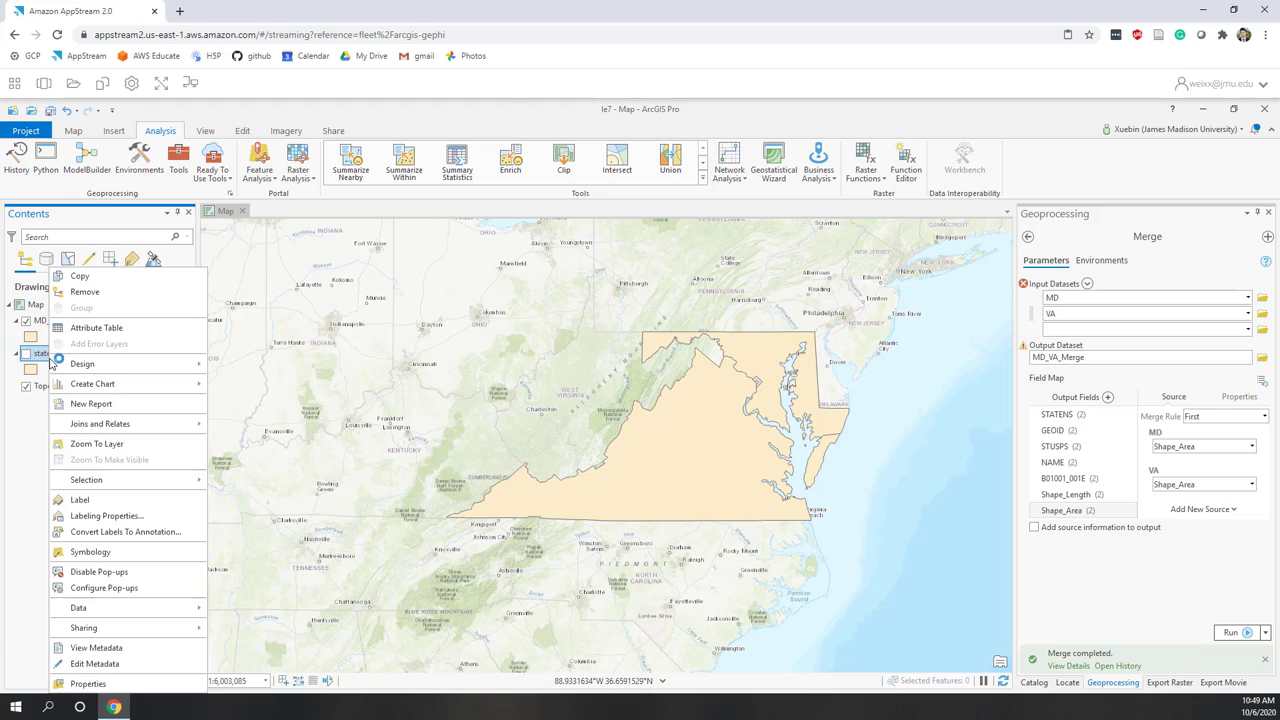
pyautogui.click(85, 291)
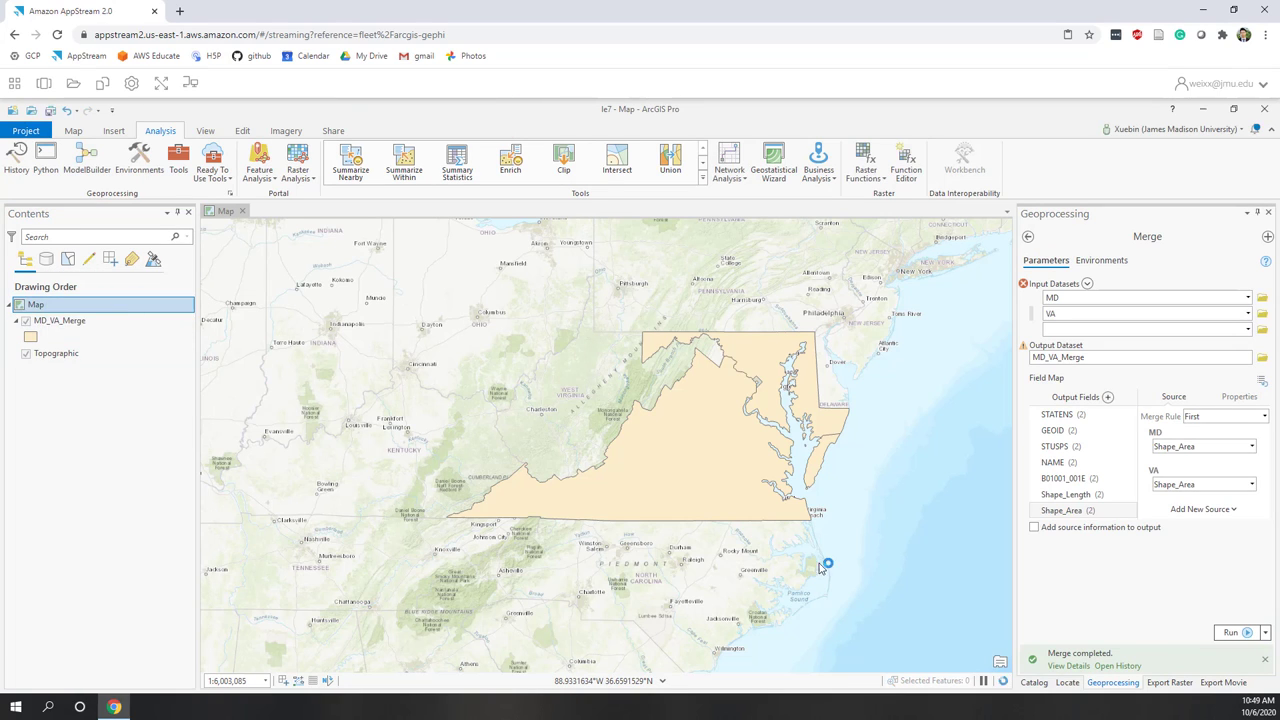
# Step: Add mass_shooting_buffer_50km from le7.gdb to the map and inspect where its buffers overlap the MD_VA_Merge layer
pyautogui.click(1033, 682)
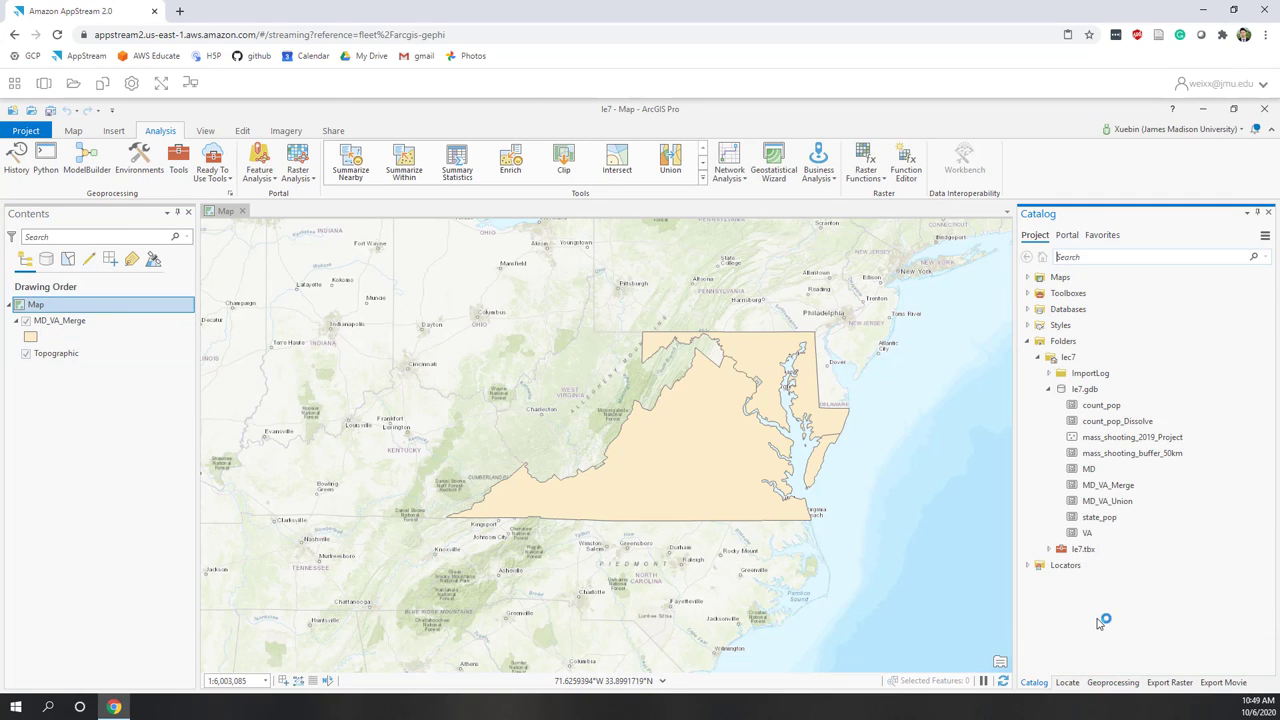
pyautogui.click(1118, 468)
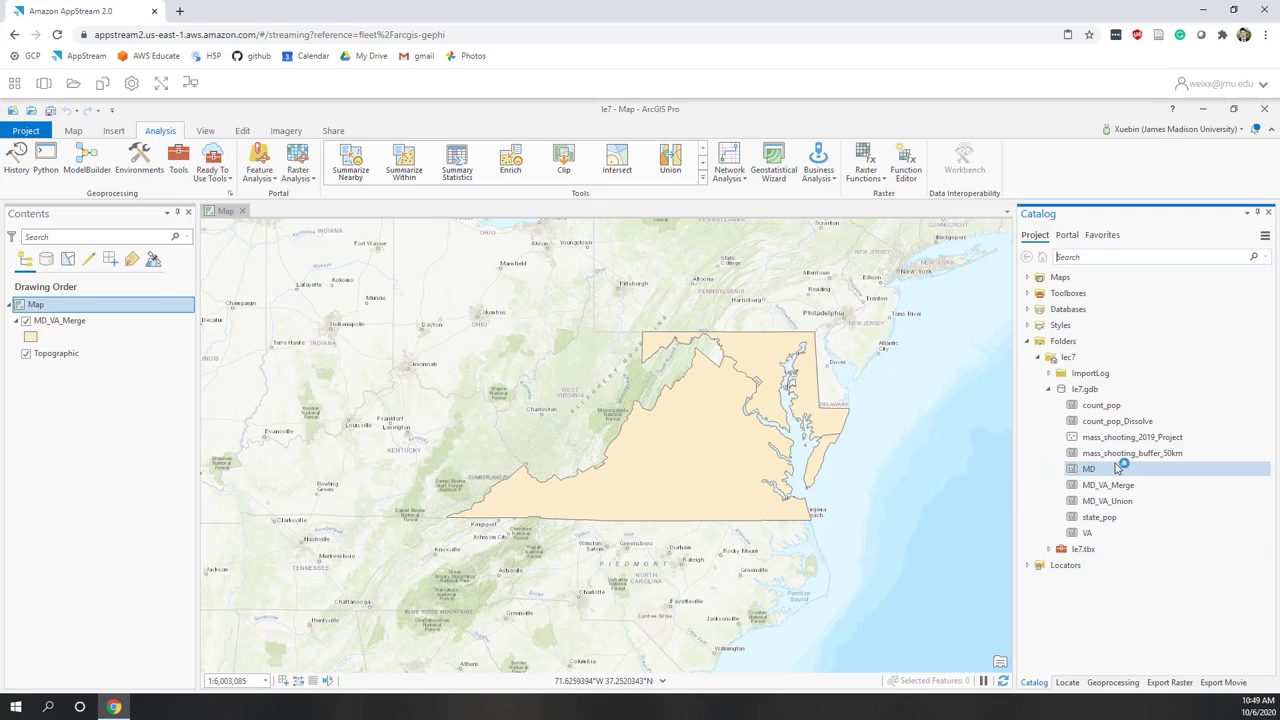
pyautogui.click(1118, 456)
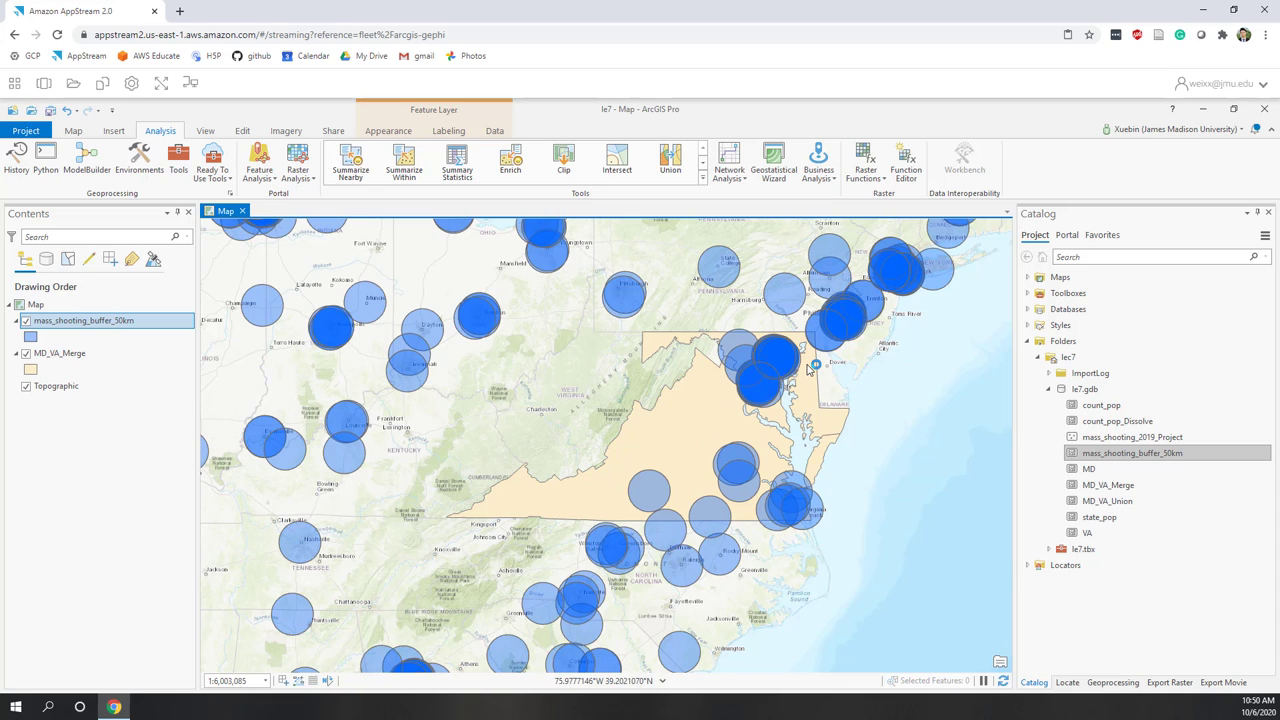
pyautogui.scroll(2, 808, 369)
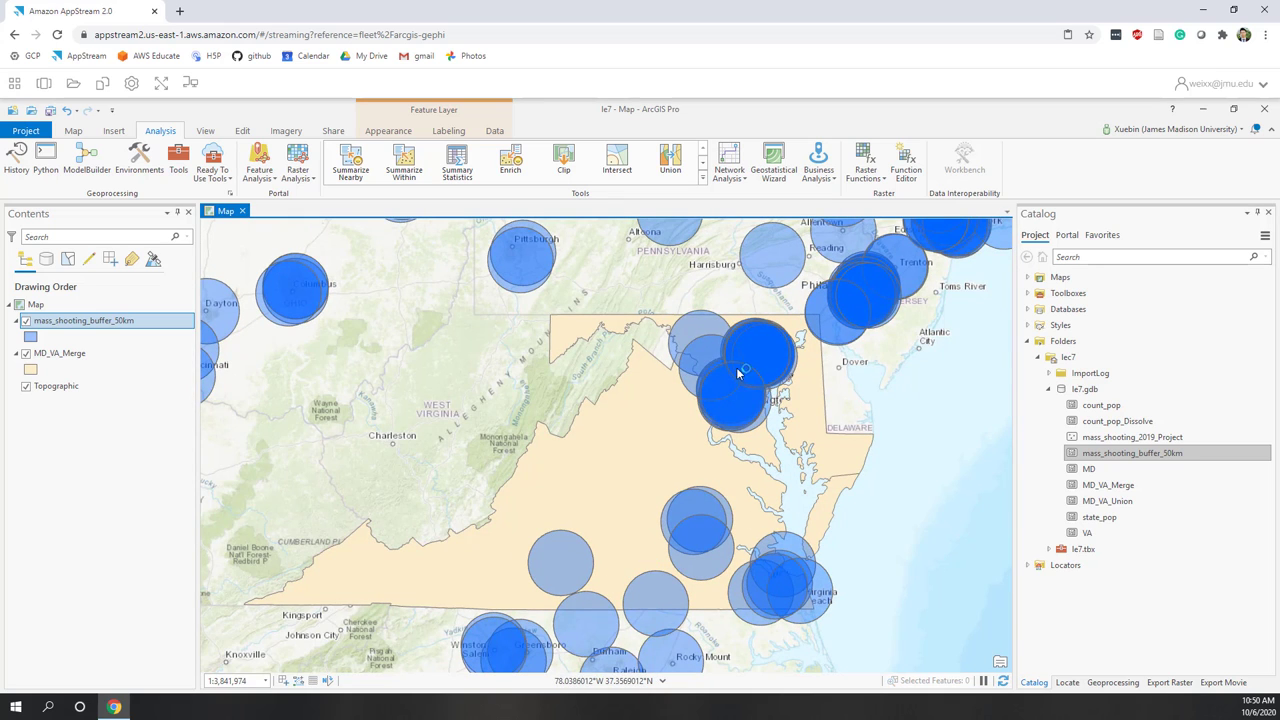
pyautogui.scroll(3, 740, 368)
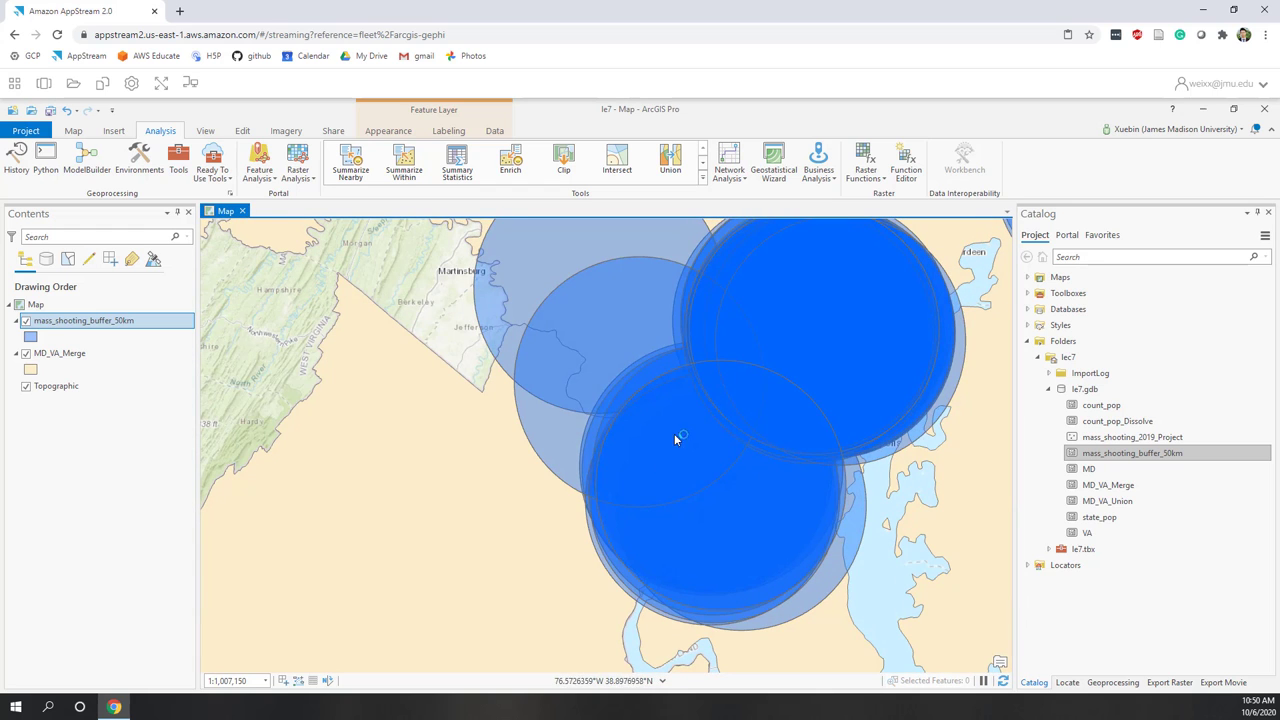
pyautogui.scroll(-6, 764, 411)
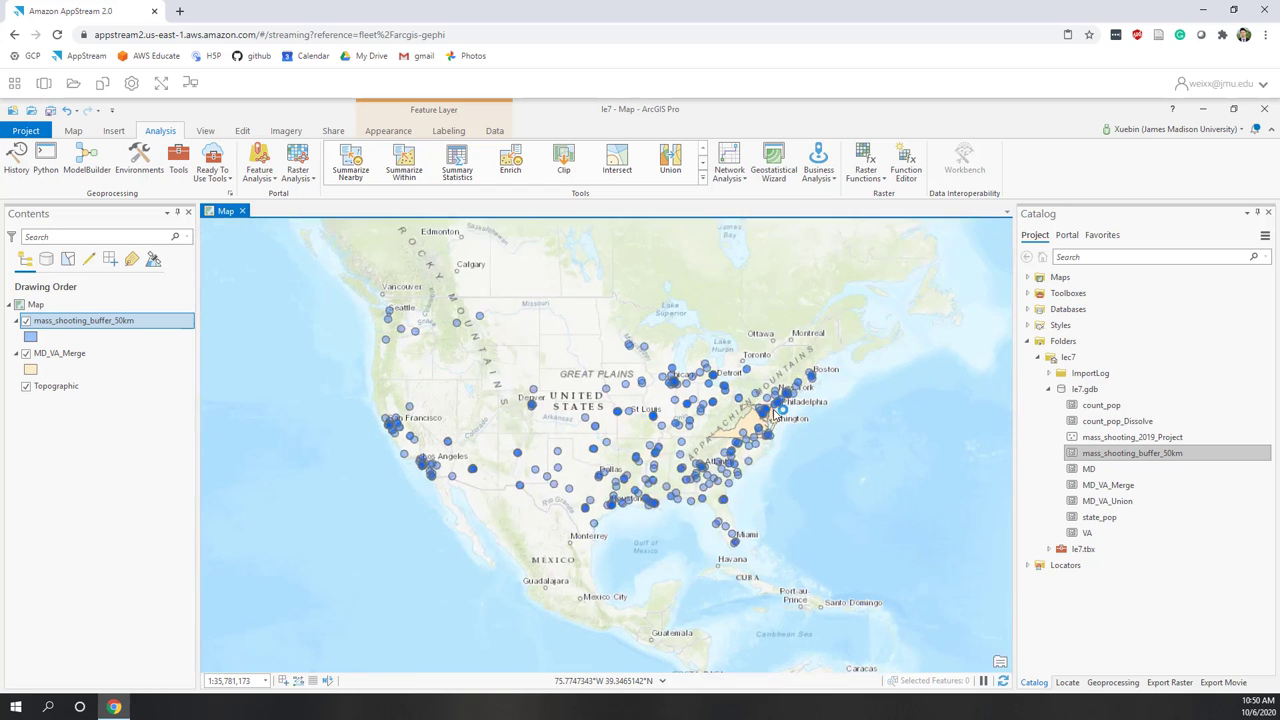
pyautogui.scroll(2, 780, 410)
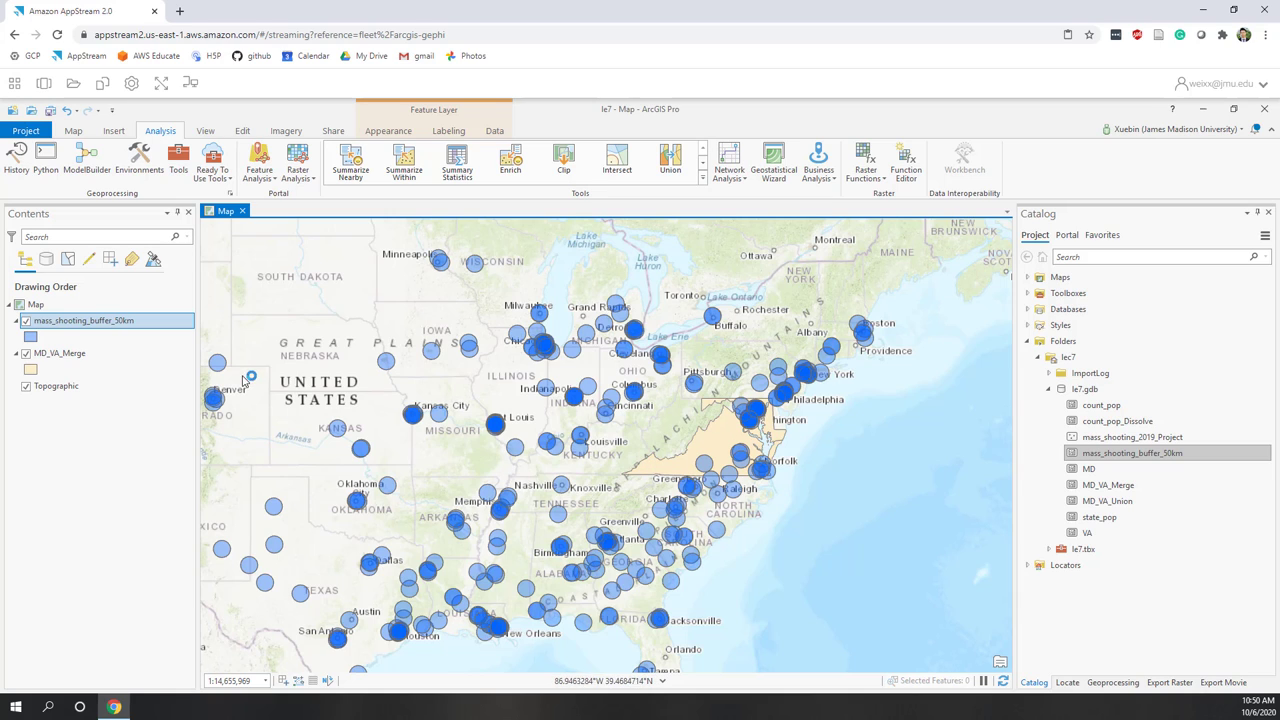
pyautogui.click(87, 358)
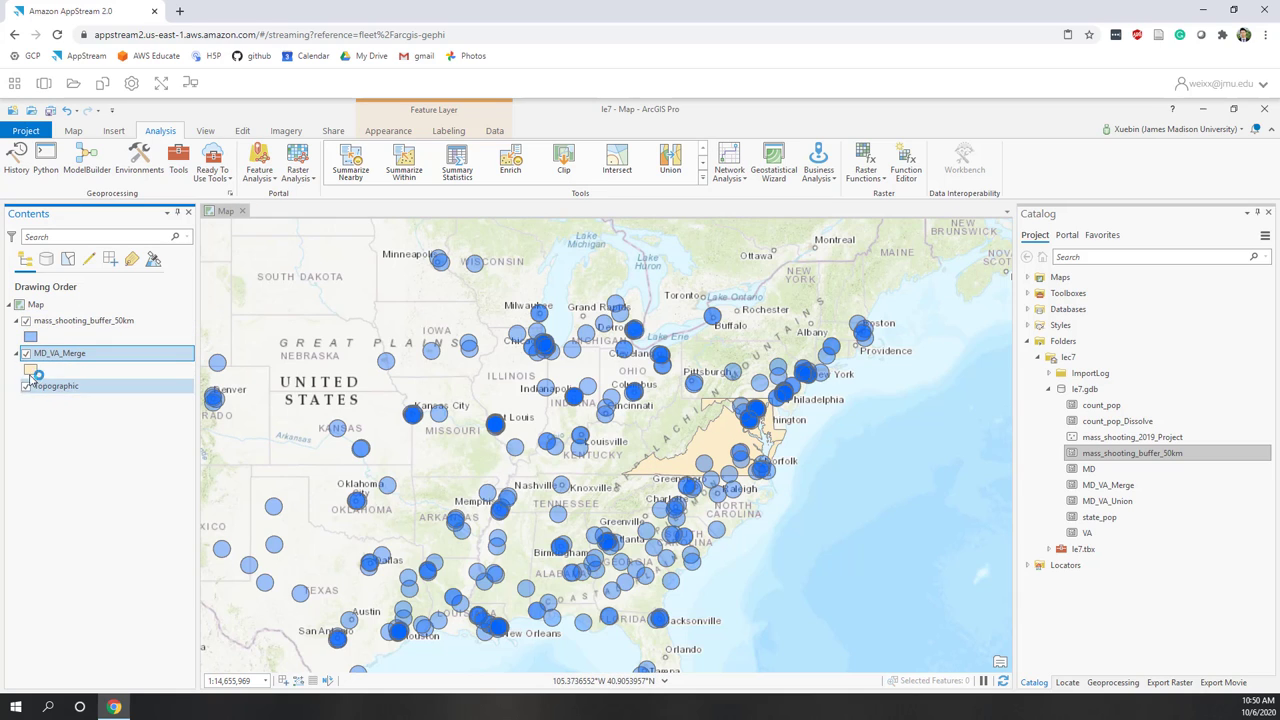
# Step: Open the Intersect tool and set mass_shooting_buffer_50km and MD_VA_Merge as its input features
pyautogui.click(703, 178)
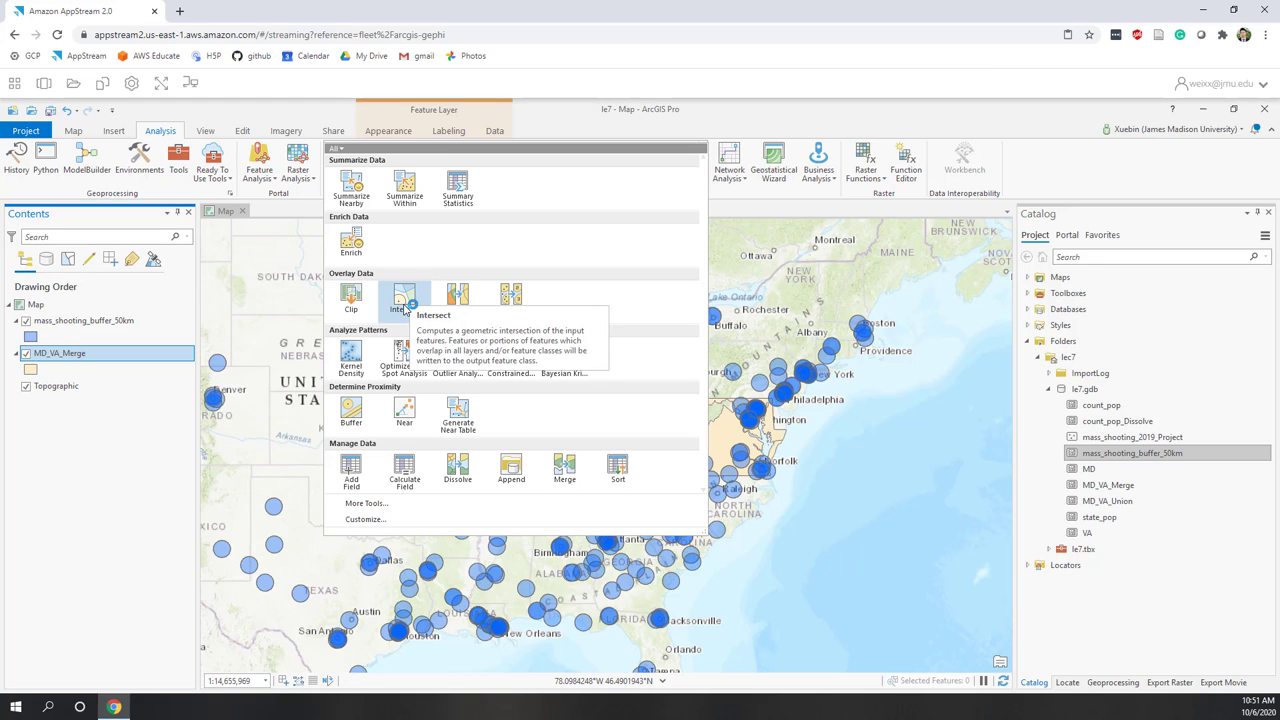
pyautogui.click(405, 290)
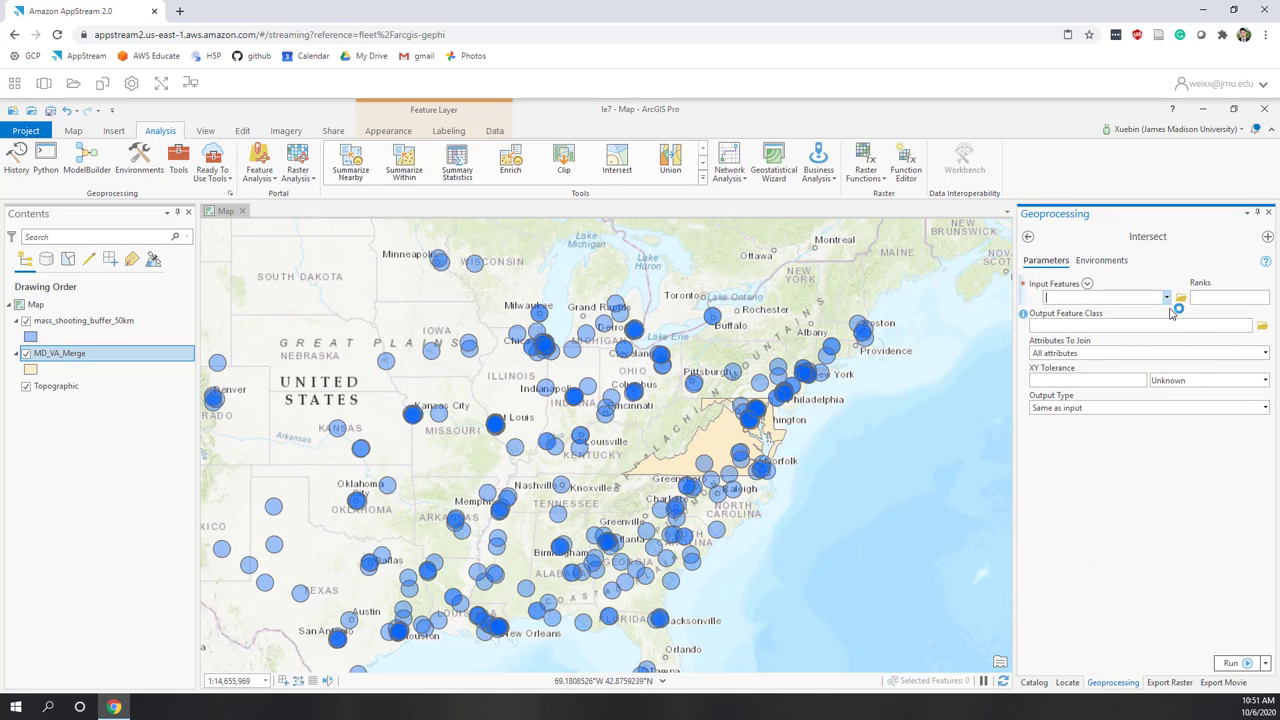
pyautogui.click(1167, 299)
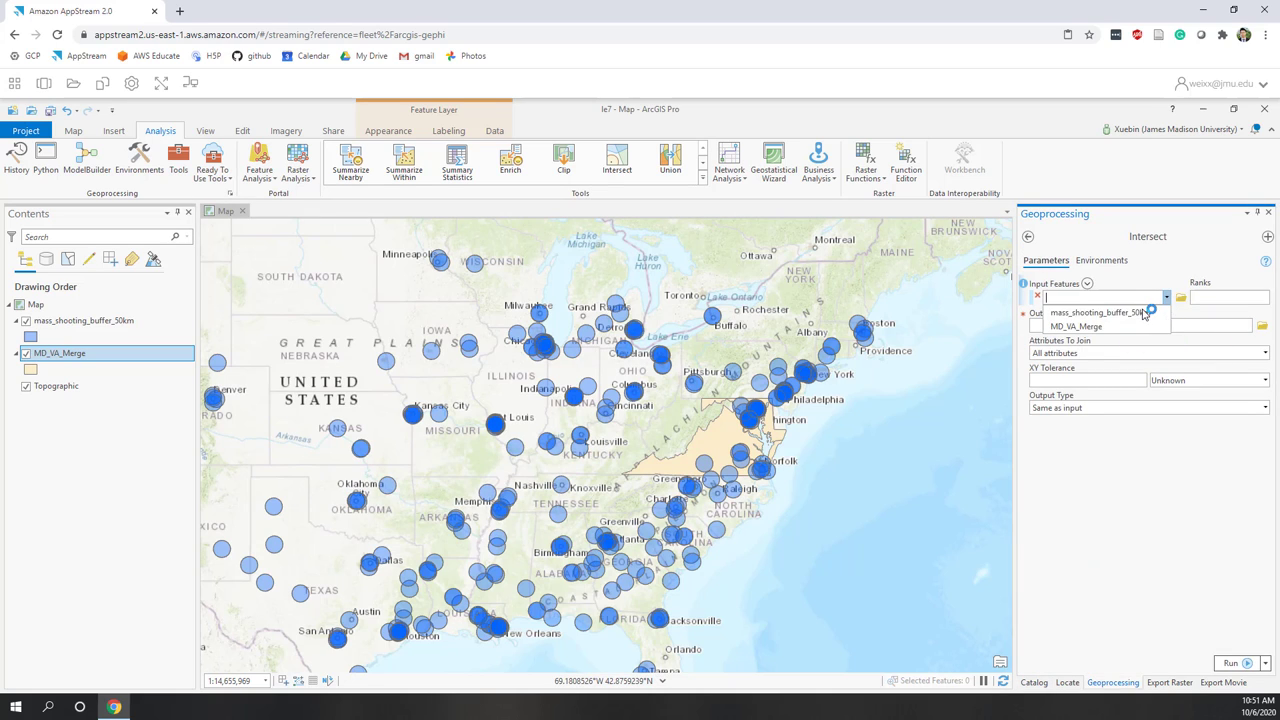
pyautogui.click(1145, 314)
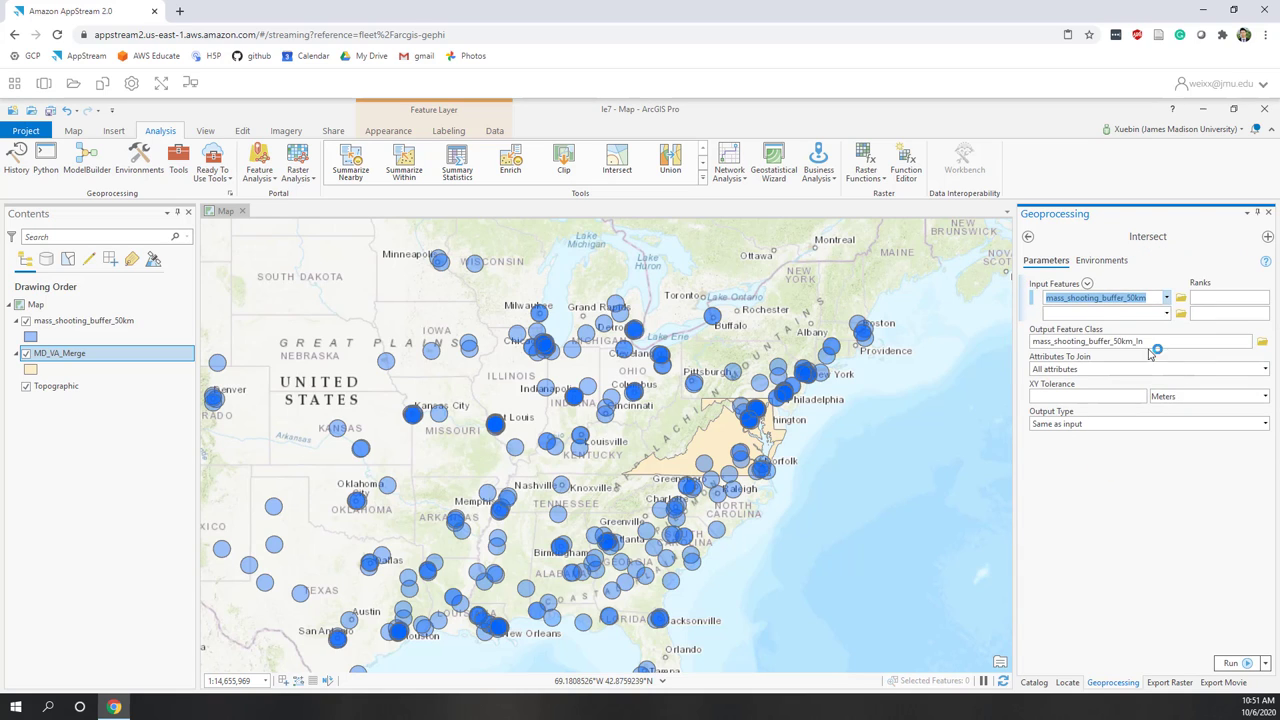
pyautogui.click(1166, 313)
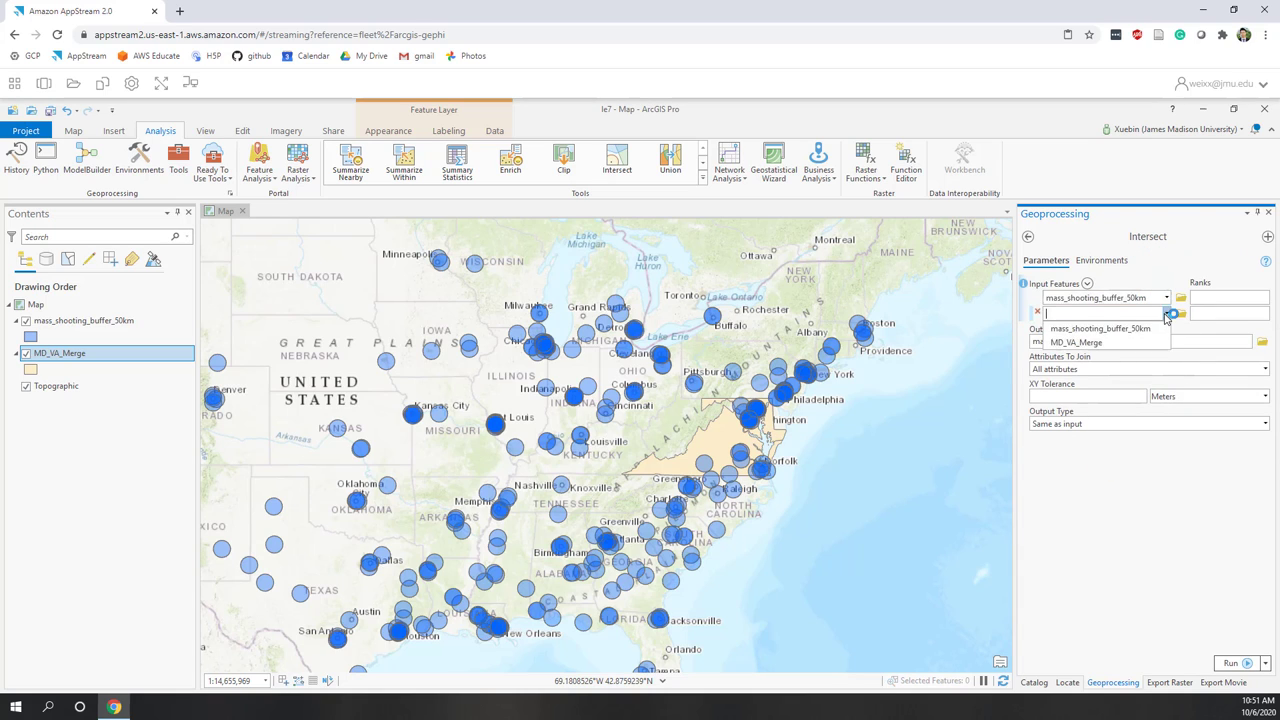
pyautogui.click(1098, 343)
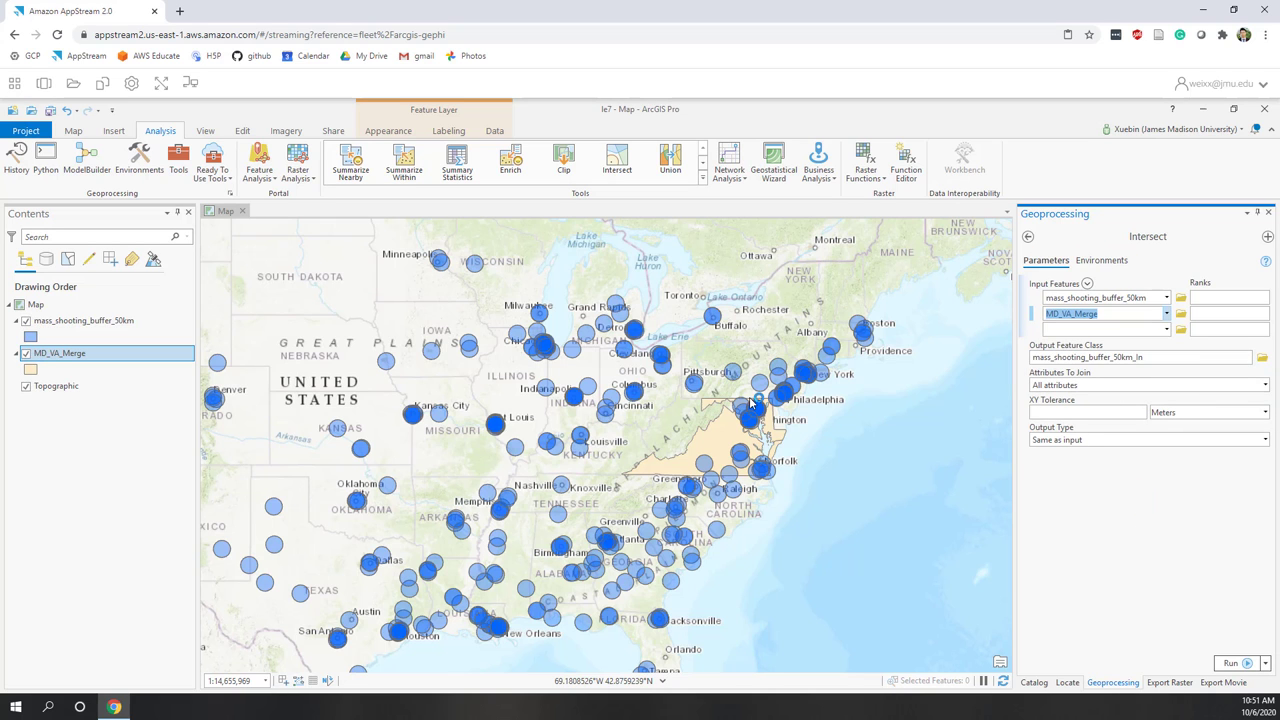
# Step: Name the Intersect output feature class buffer_In_VA_MD and run the tool
pyautogui.scroll(3, 755, 432)
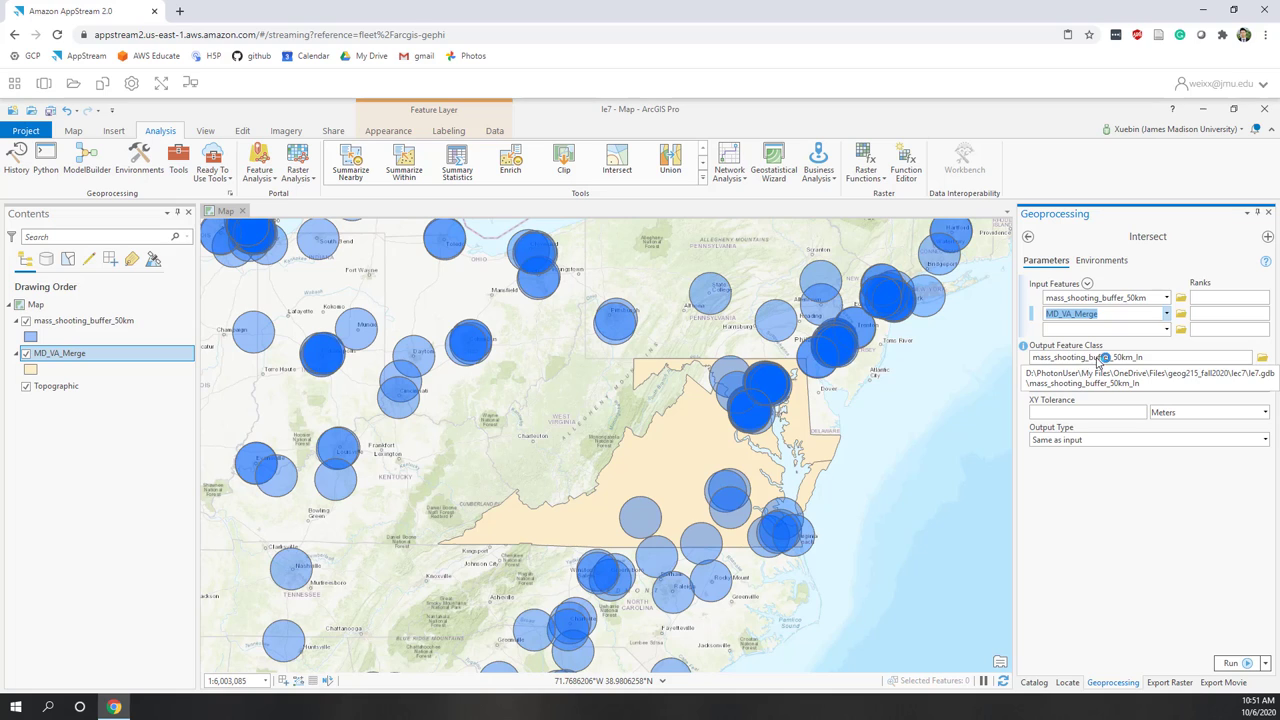
pyautogui.moveTo(1097, 358); pyautogui.dragTo(1255, 360)
pyautogui.click(1240, 360)
pyautogui.click(1236, 358)
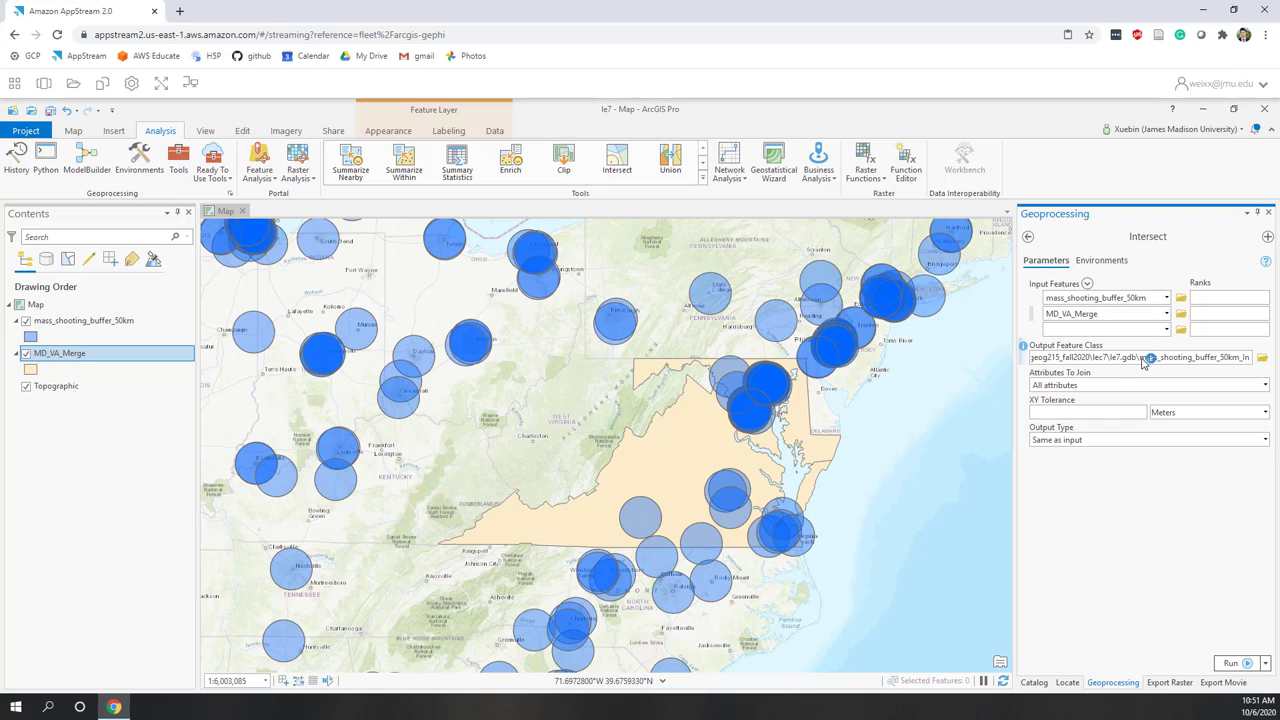
pyautogui.moveTo(1140, 358); pyautogui.dragTo(1195, 358)
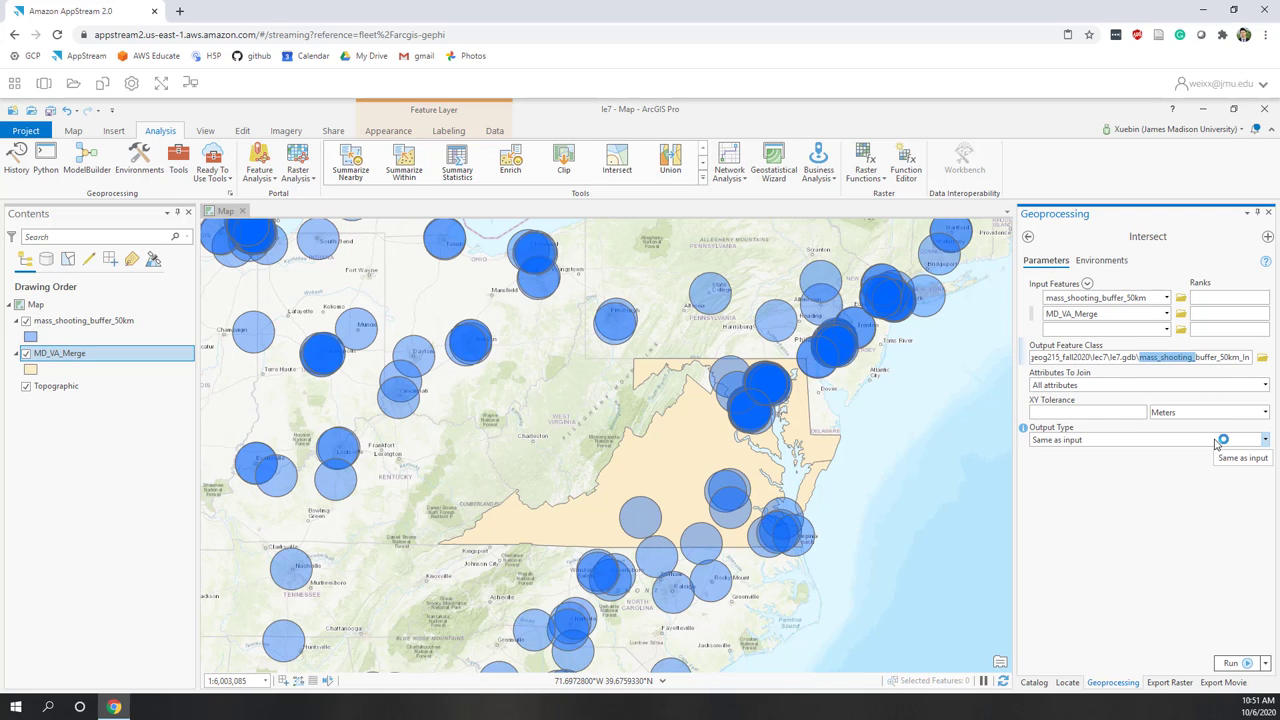
pyautogui.press('BackSpace')
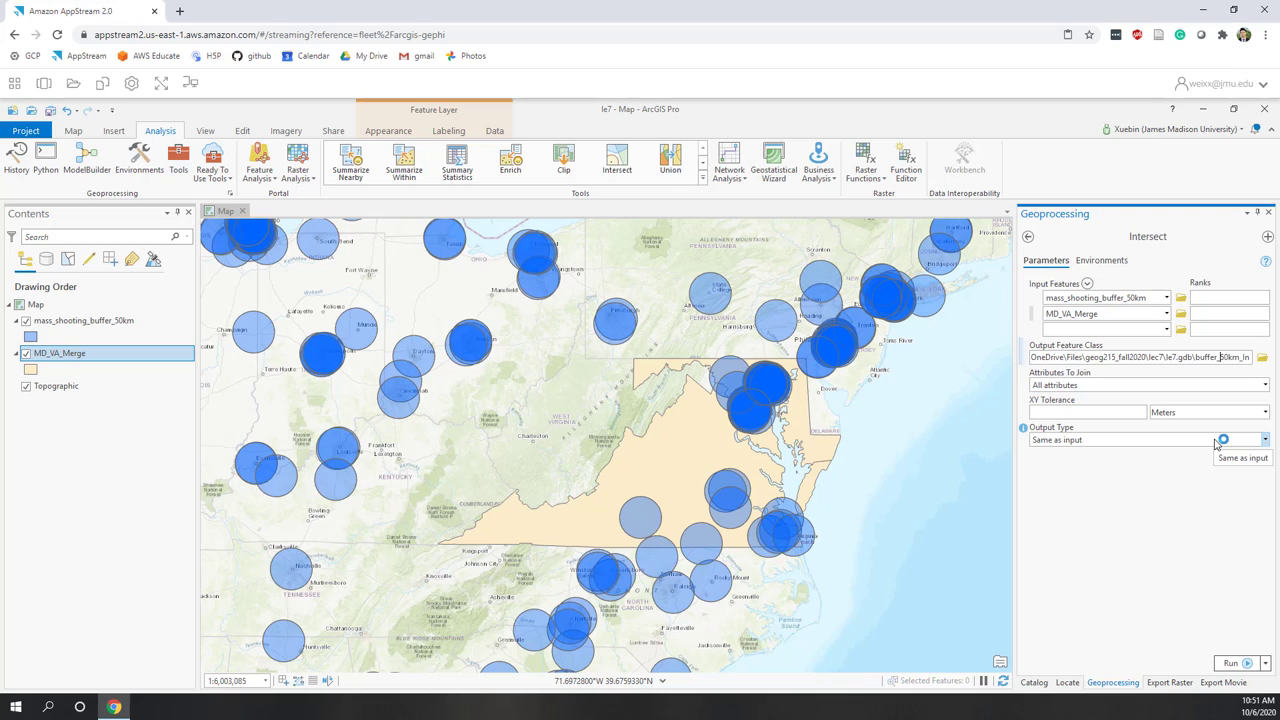
pyautogui.press('Delete')
pyautogui.press('Delete')
pyautogui.press('Delete')
pyautogui.press('Delete')
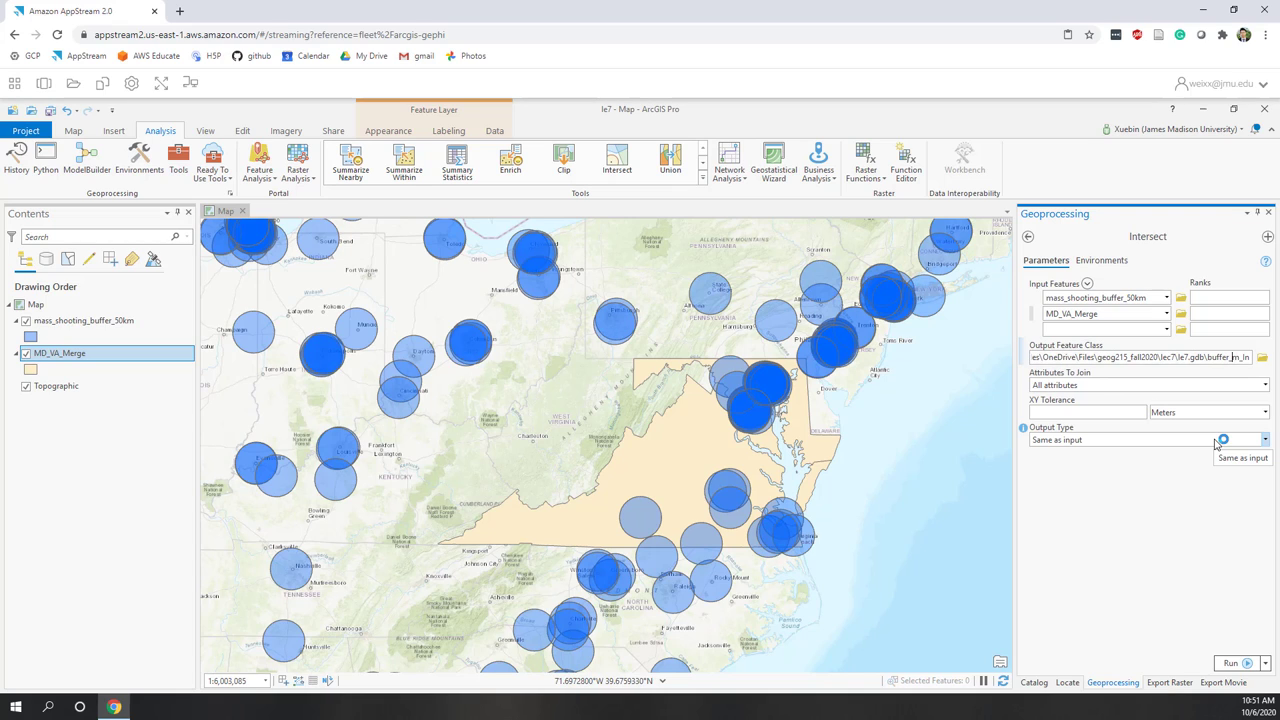
pyautogui.press('Delete')
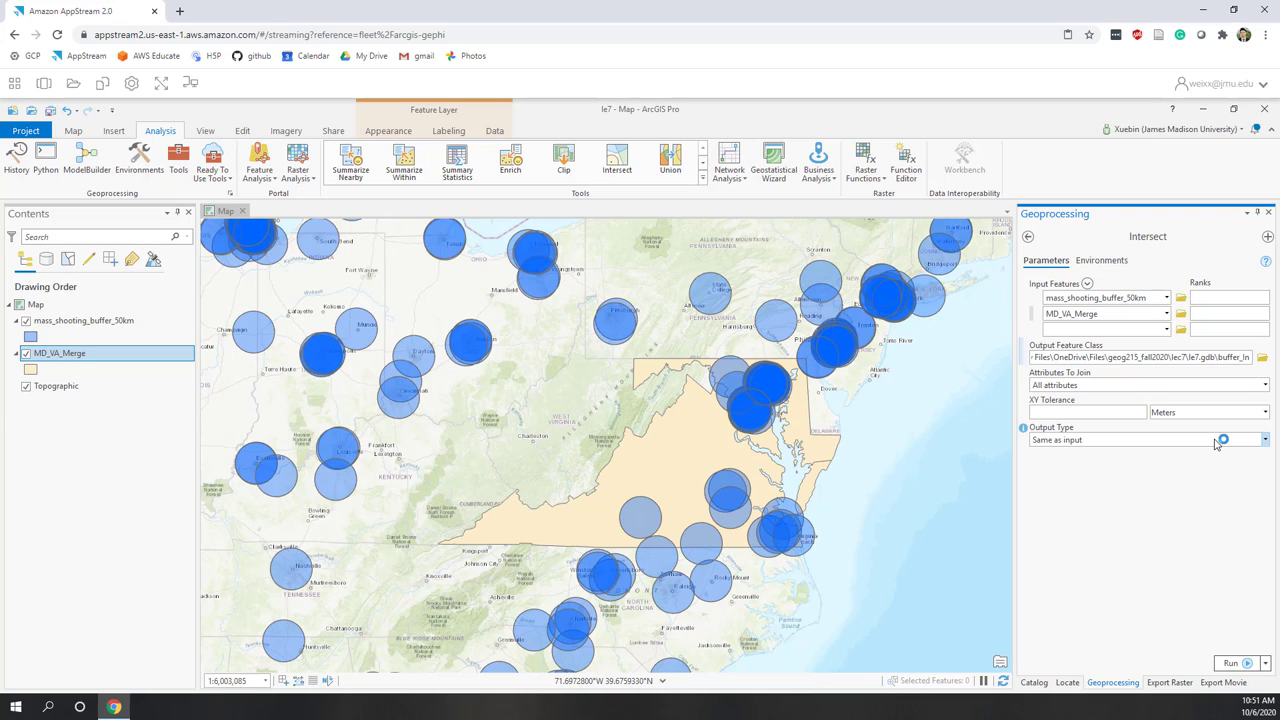
pyautogui.write('_VA_')
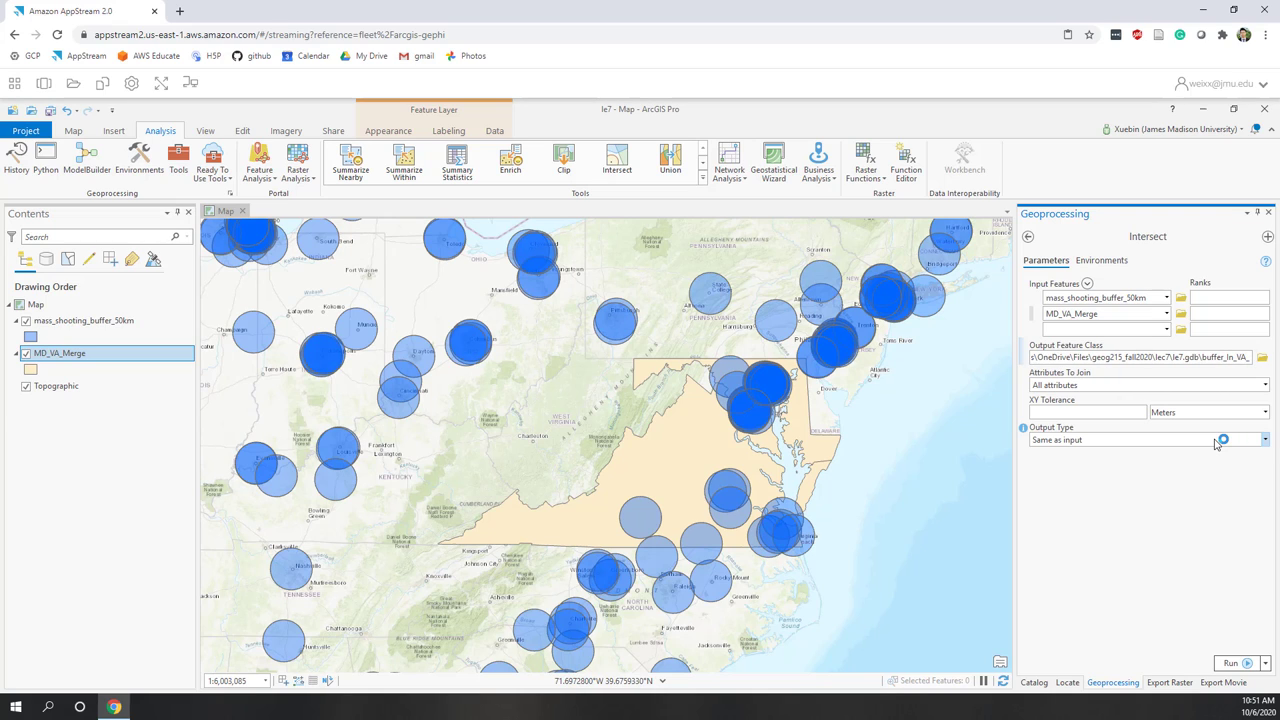
pyautogui.write('MD')
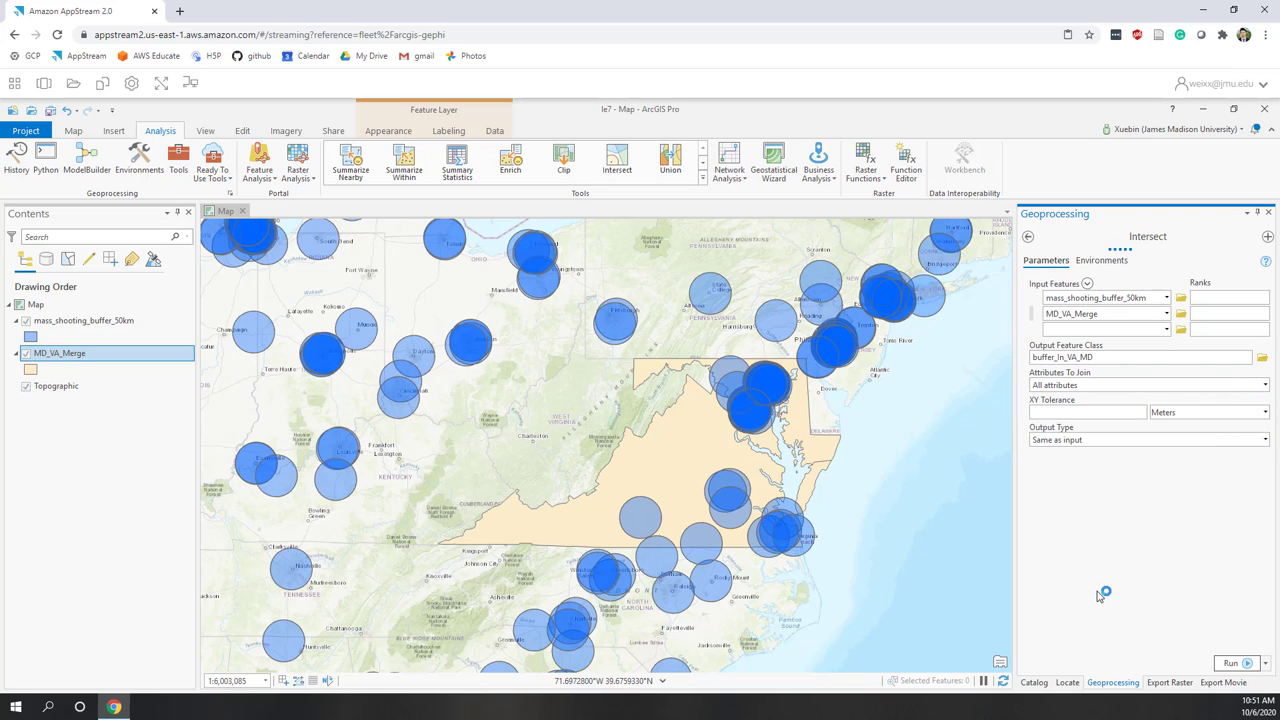
pyautogui.click(1232, 664)
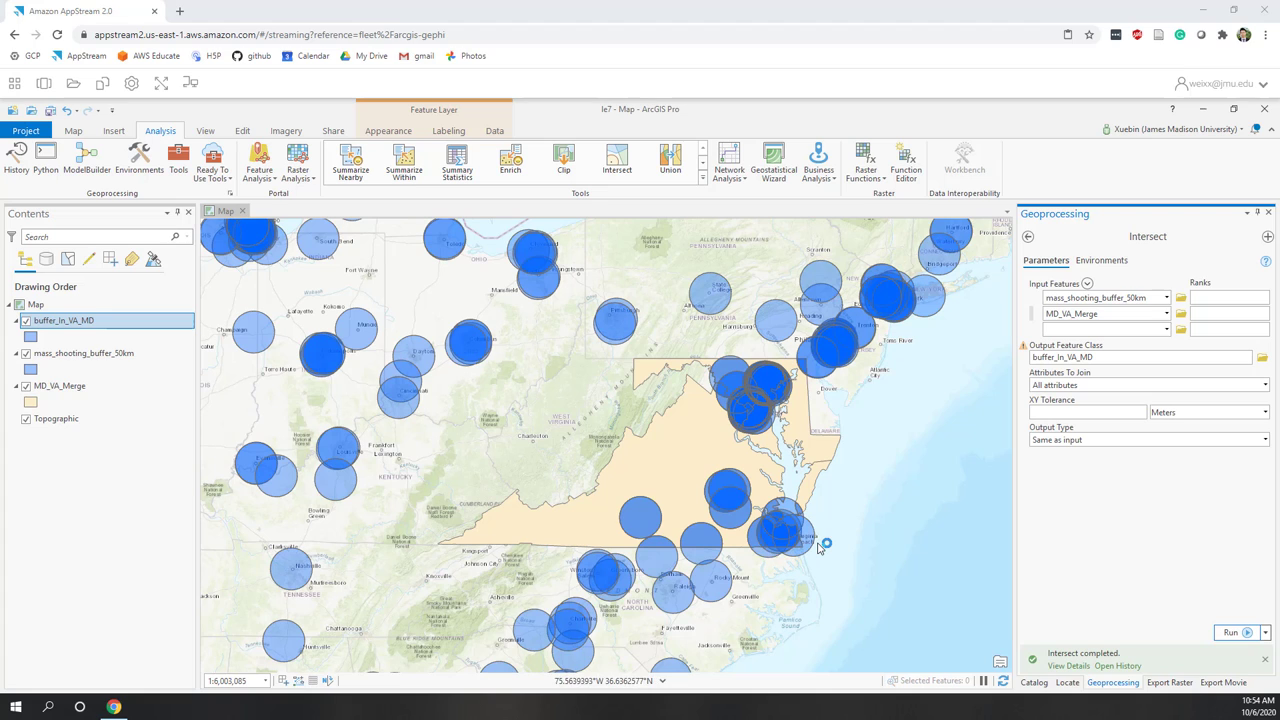
# Step: Hide the mass_shooting_buffer_50km and MD_VA_Merge layers and open the attribute table of buffer_In_VA_MD to review its columns
pyautogui.click(29, 355)
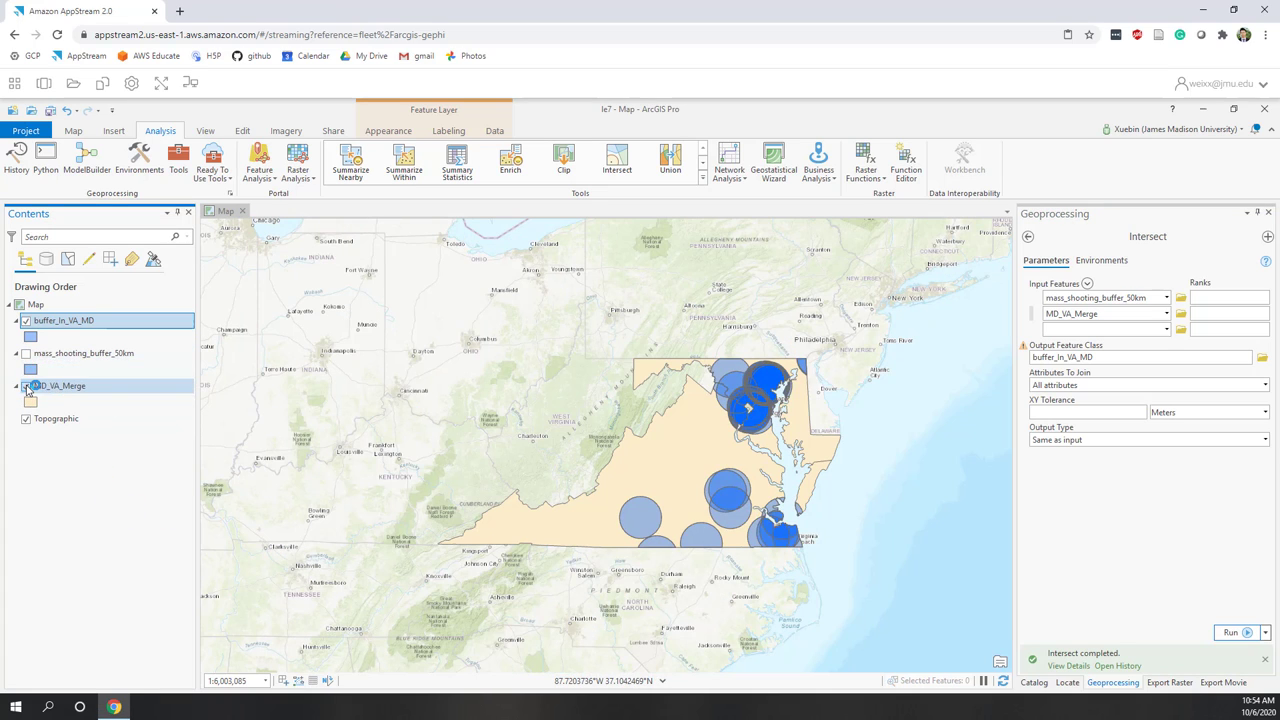
pyautogui.click(27, 387)
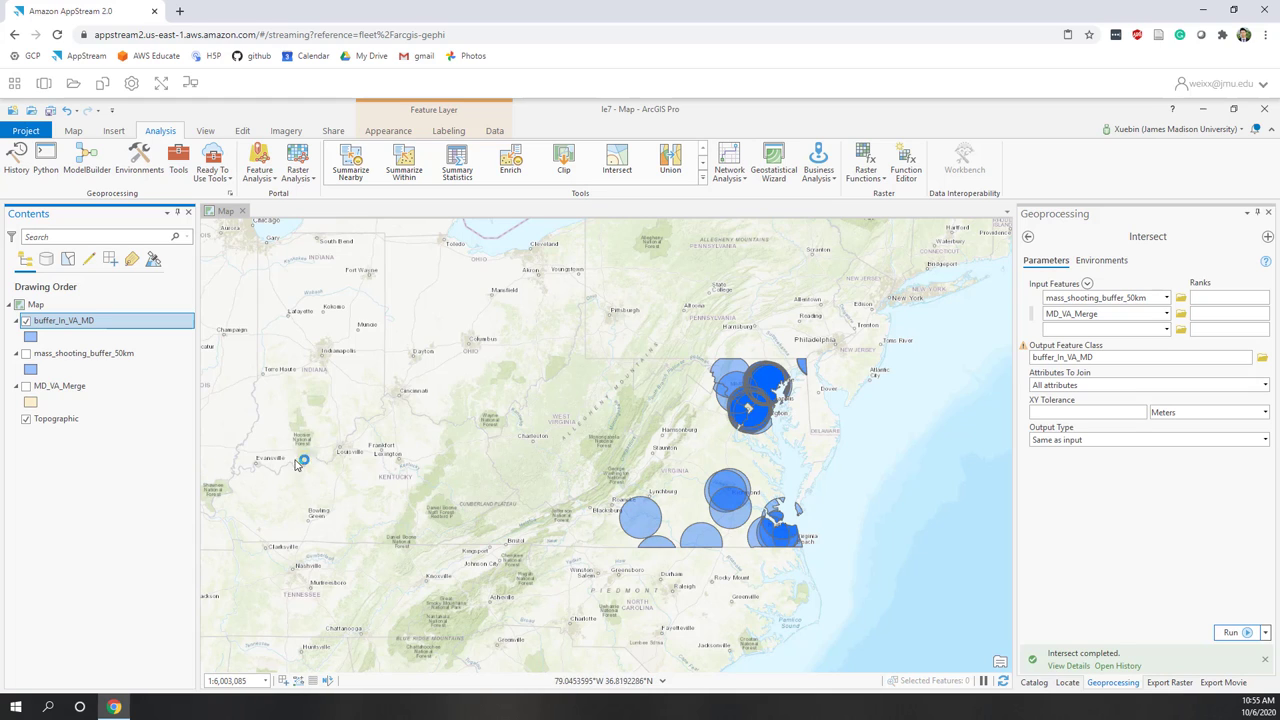
pyautogui.rightClick(88, 323)
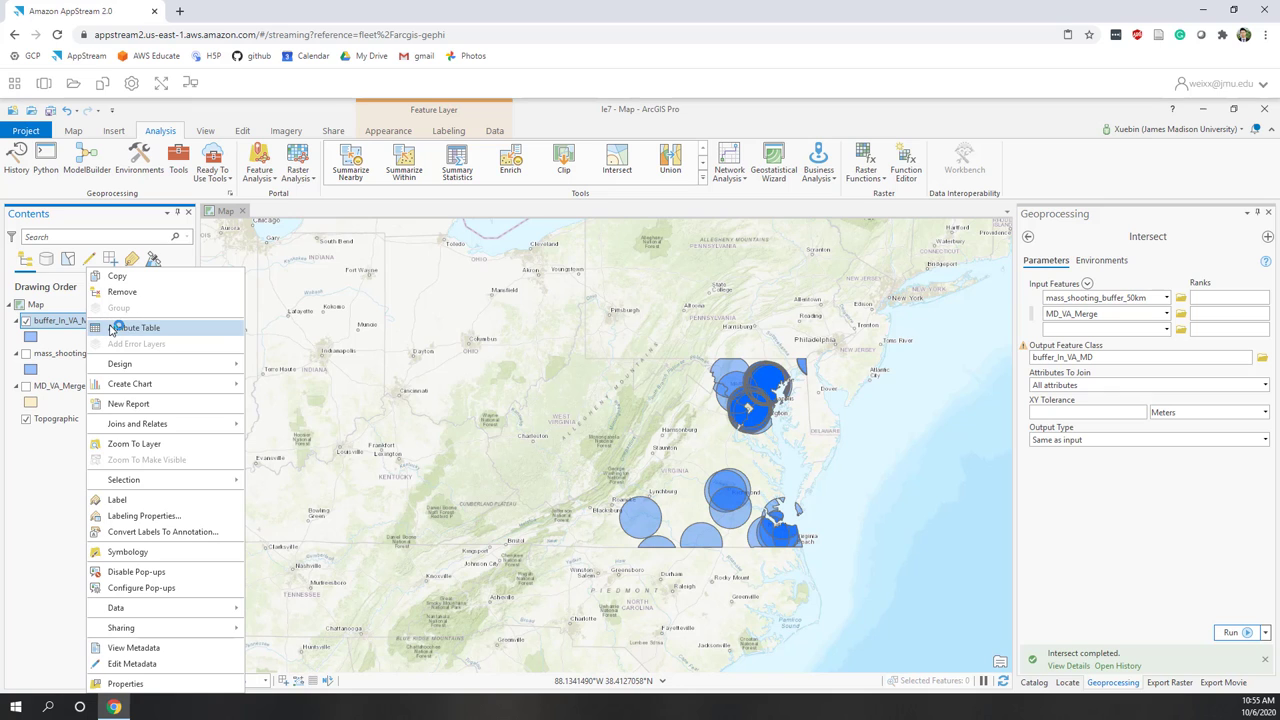
pyautogui.click(125, 327)
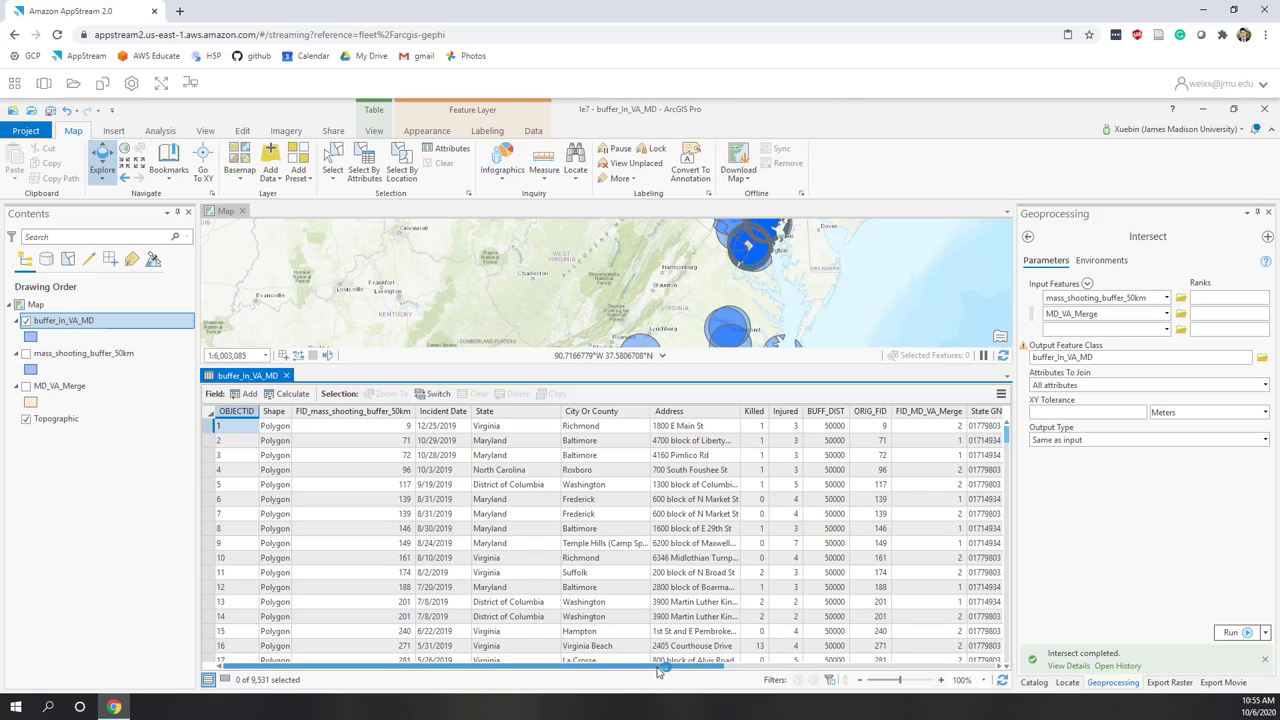
pyautogui.moveTo(664, 668); pyautogui.dragTo(975, 668)
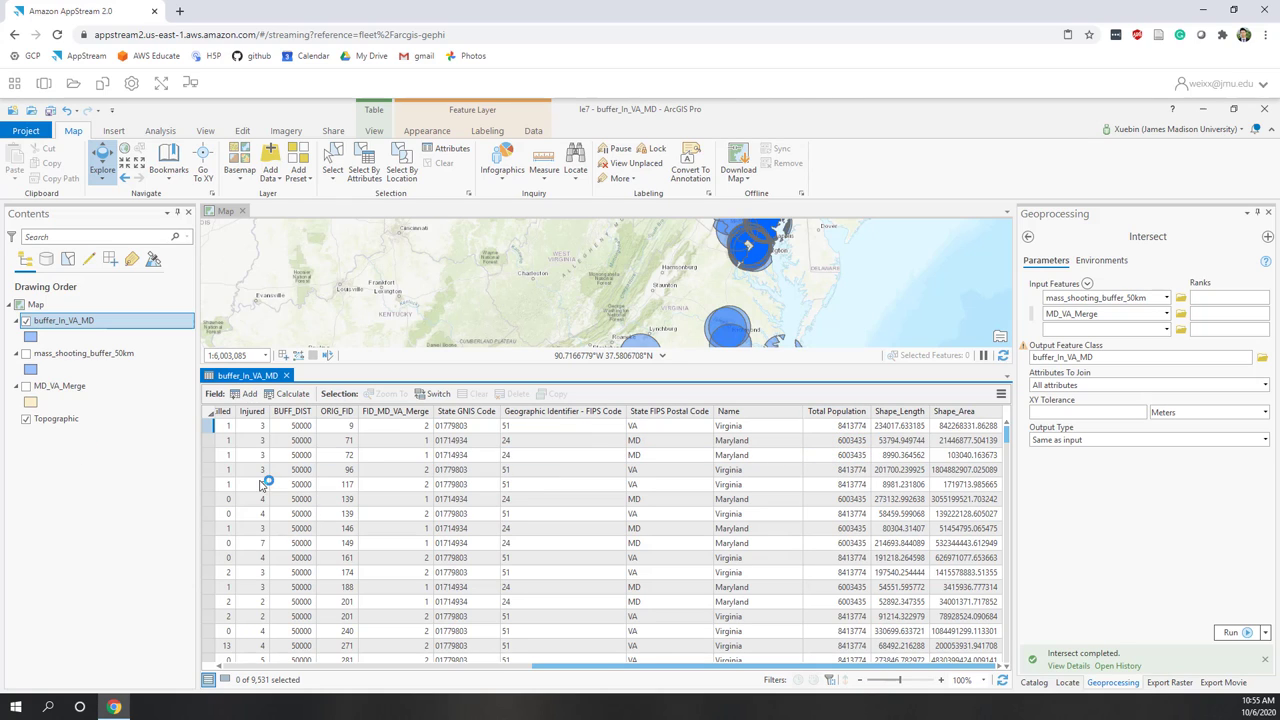
# Step: Select several individual records of buffer_In_VA_MD one at a time and locate their polygons on the map
pyautogui.click(207, 429)
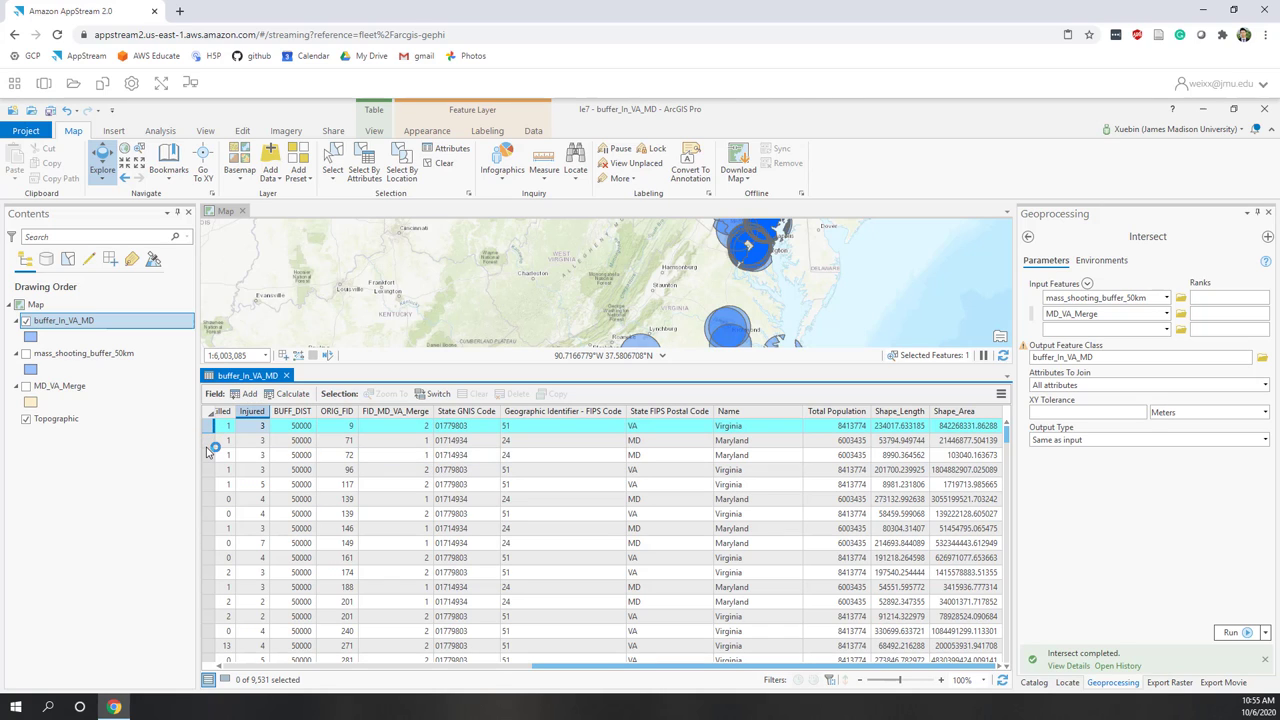
pyautogui.click(208, 440)
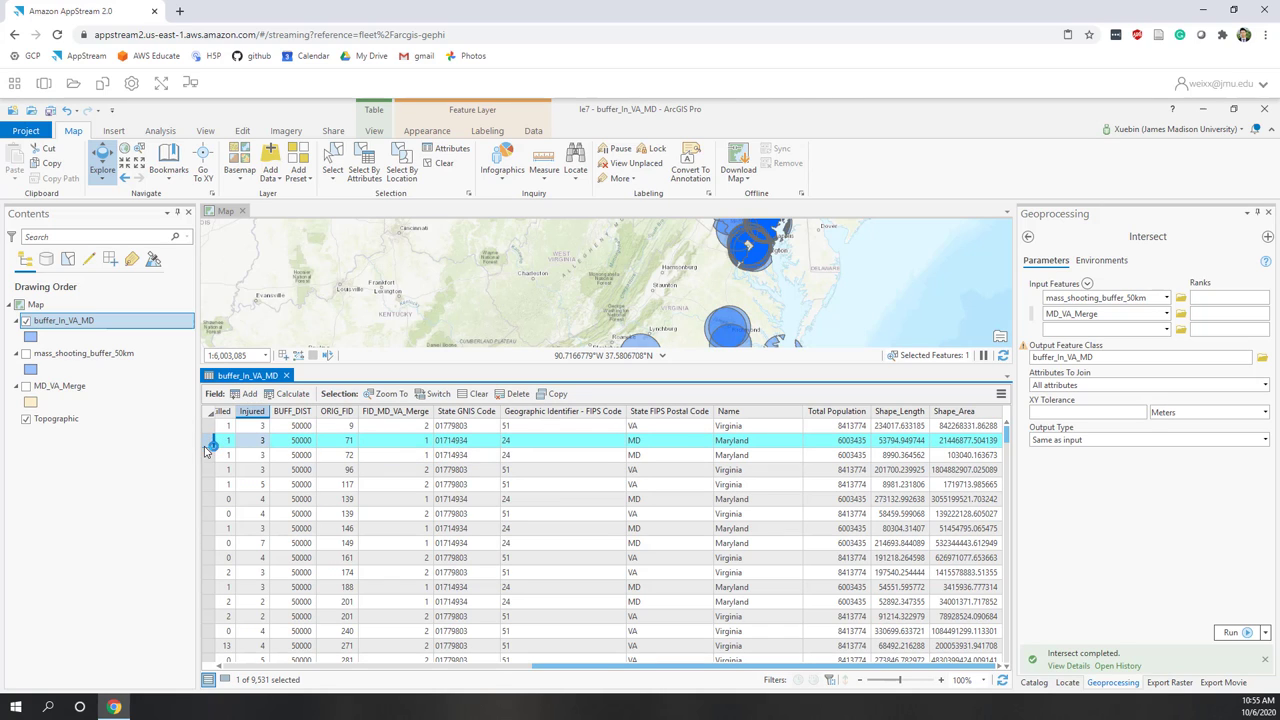
pyautogui.click(208, 455)
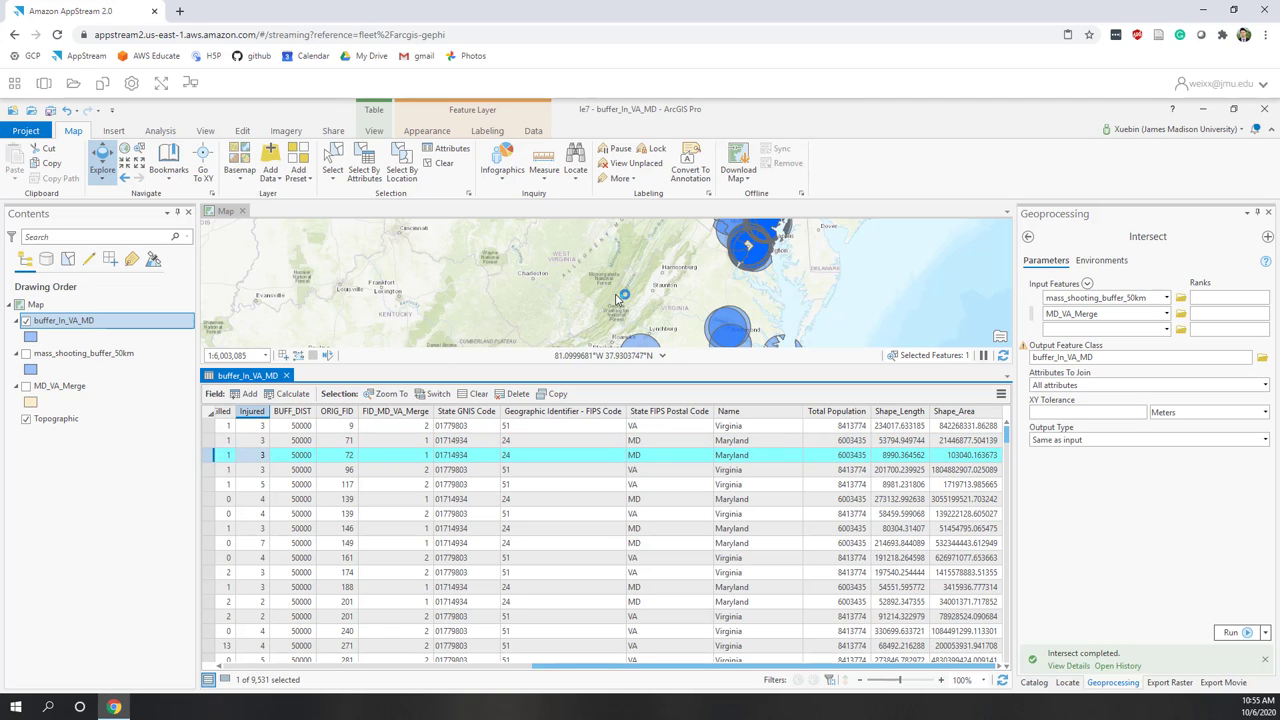
pyautogui.scroll(-1, 619, 297)
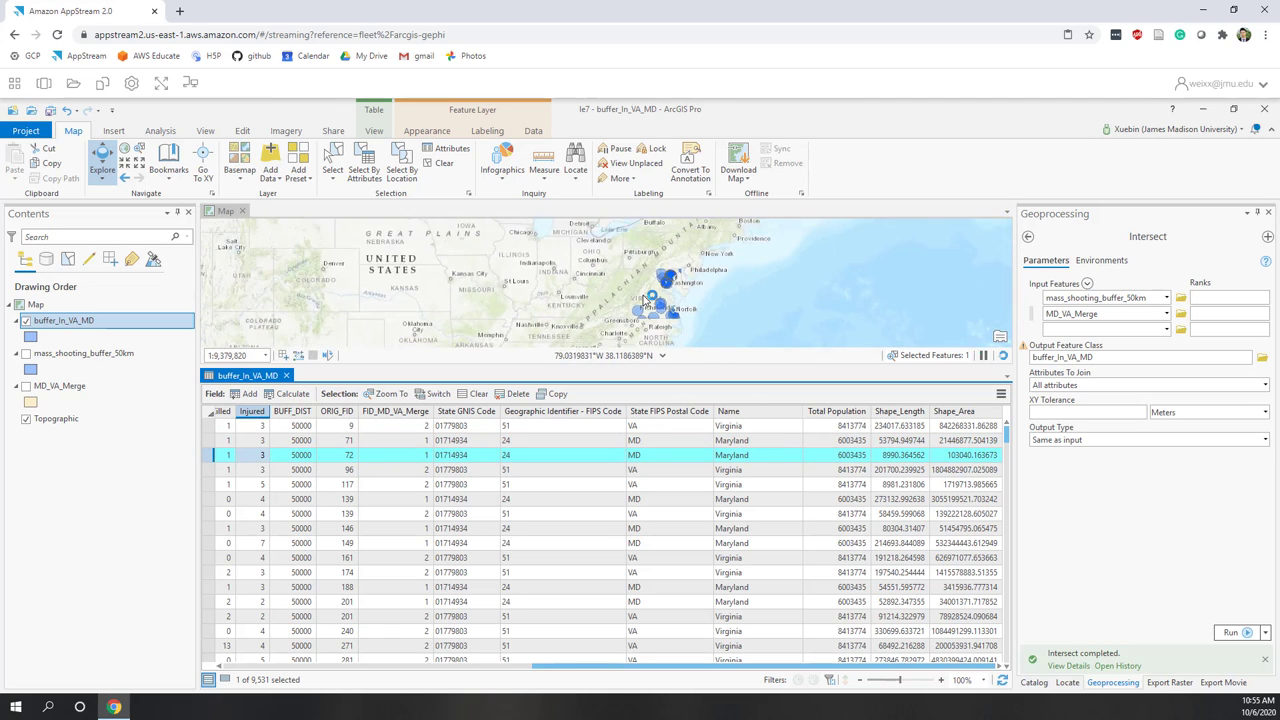
pyautogui.scroll(-1, 690, 280)
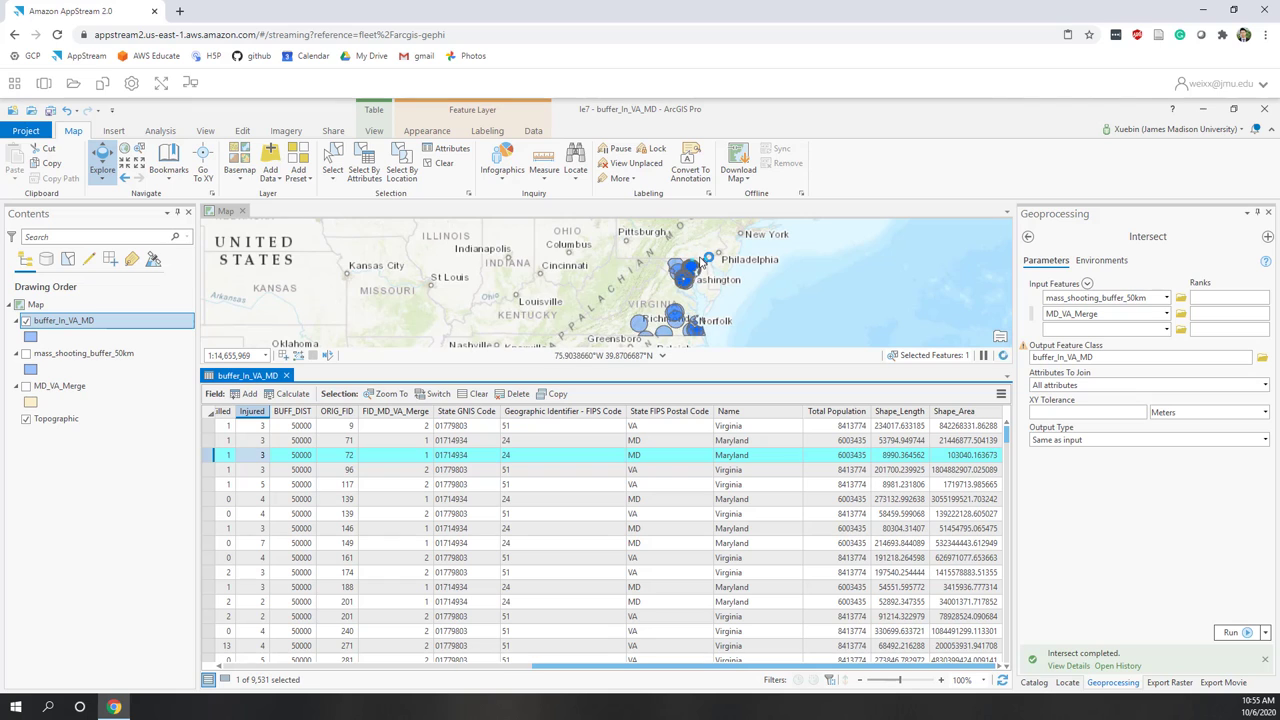
pyautogui.scroll(6, 697, 265)
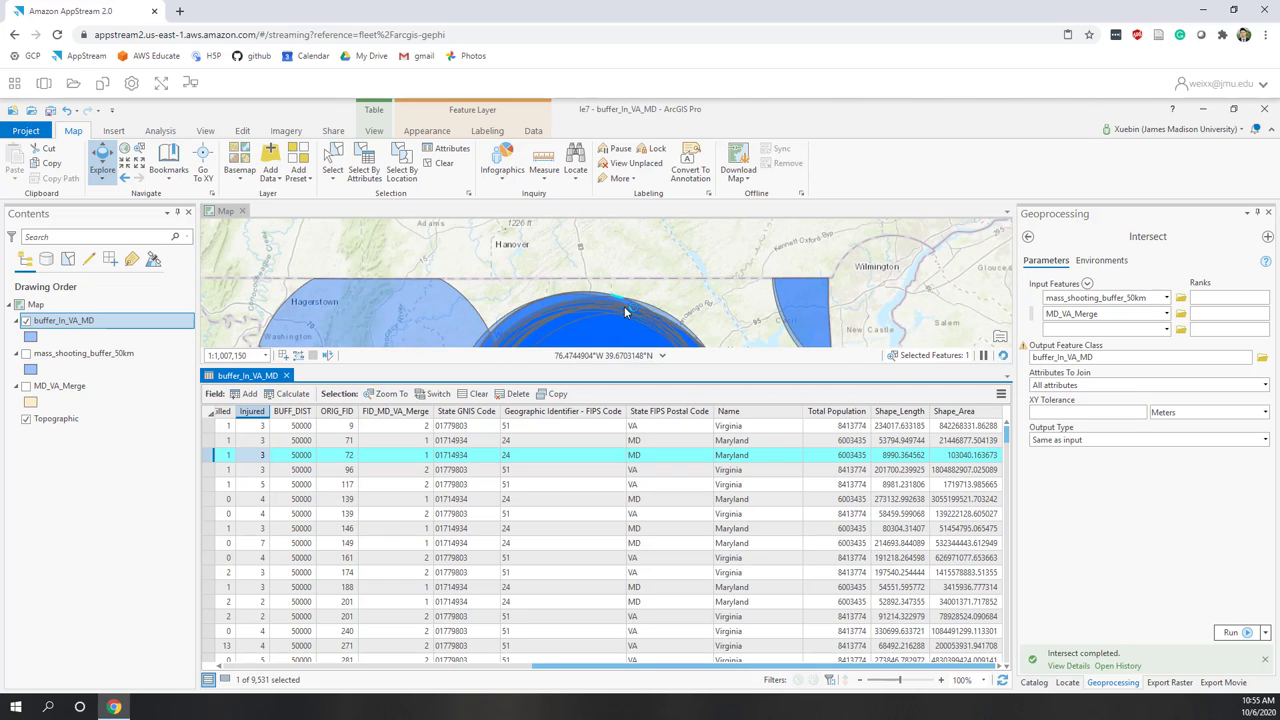
pyautogui.click(212, 470)
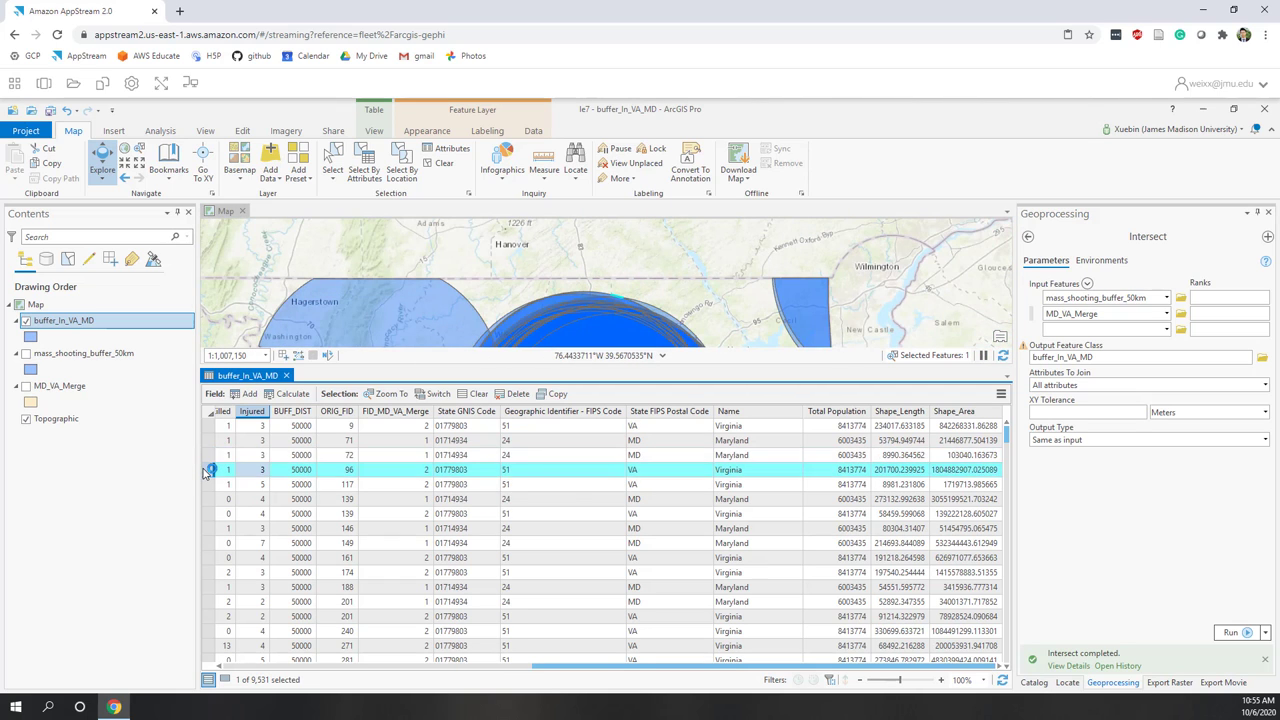
pyautogui.click(212, 499)
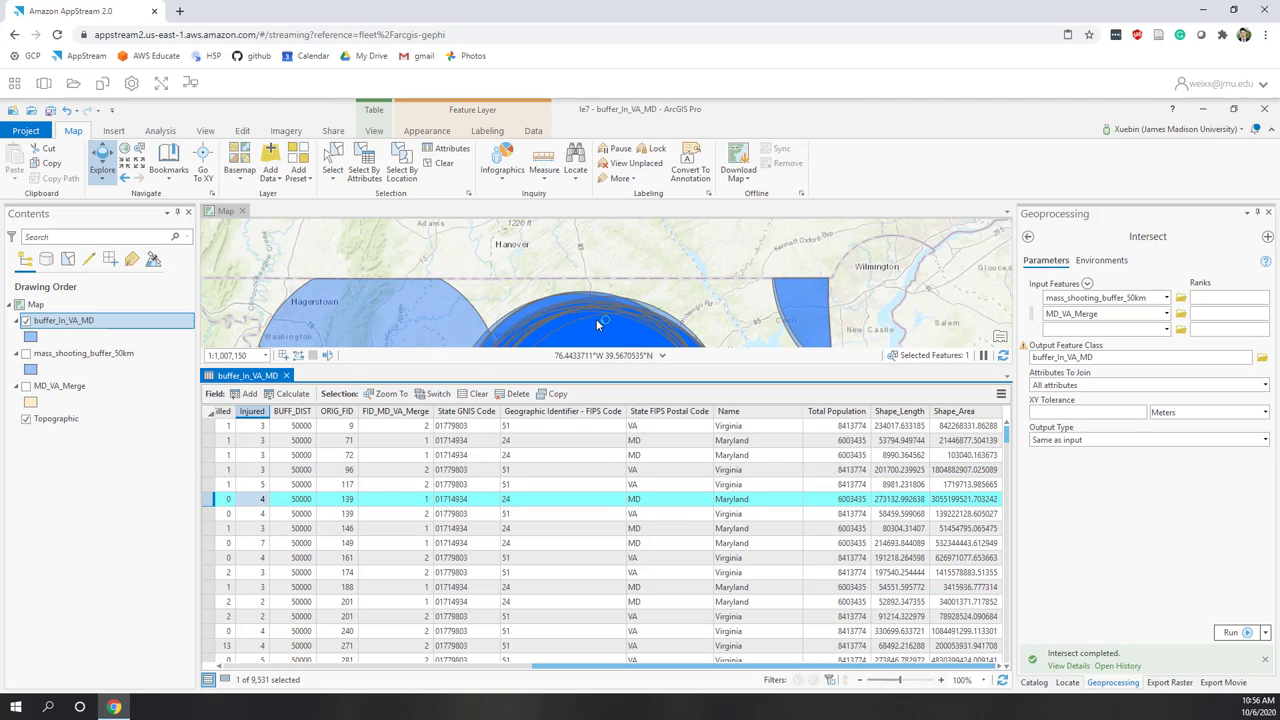
pyautogui.scroll(-3, 598, 325)
pyautogui.scroll(-3, 598, 325)
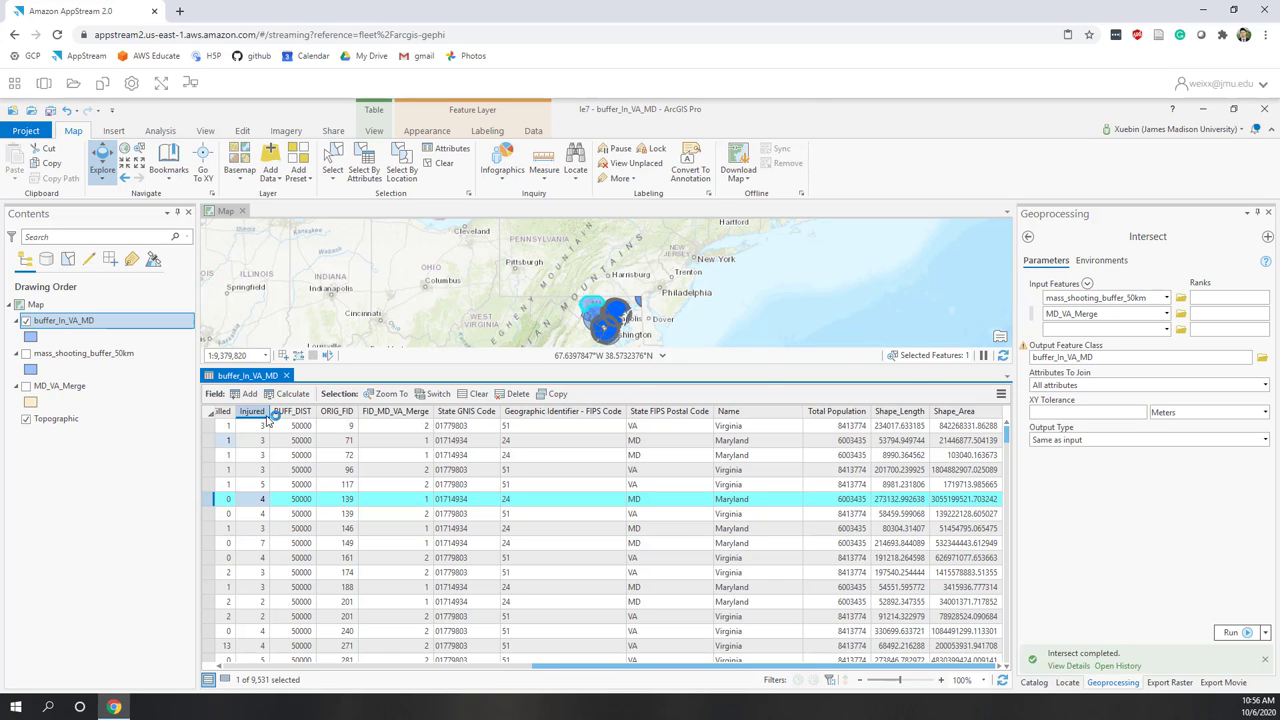
# Step: Close the buffer_In_VA_MD attribute table and switch to the presentation slide on common vector data analysis
pyautogui.click(287, 375)
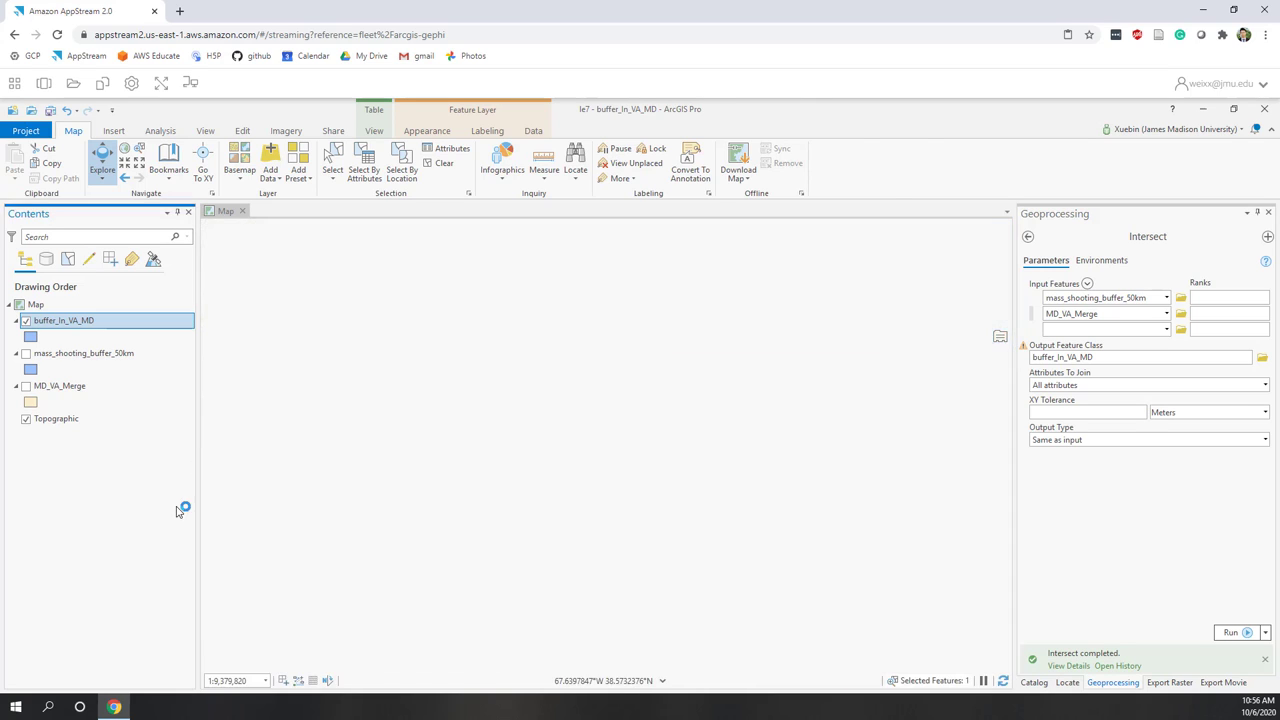
pyautogui.hotkey('alt', 'Tab')
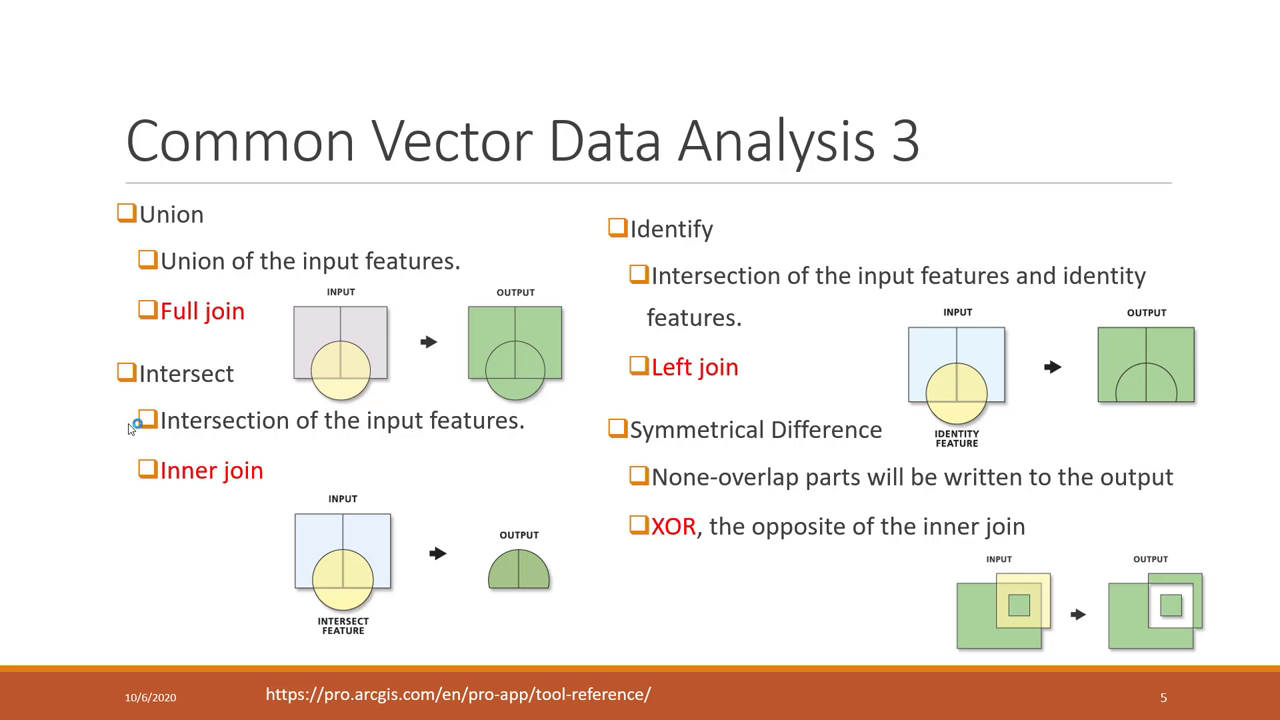